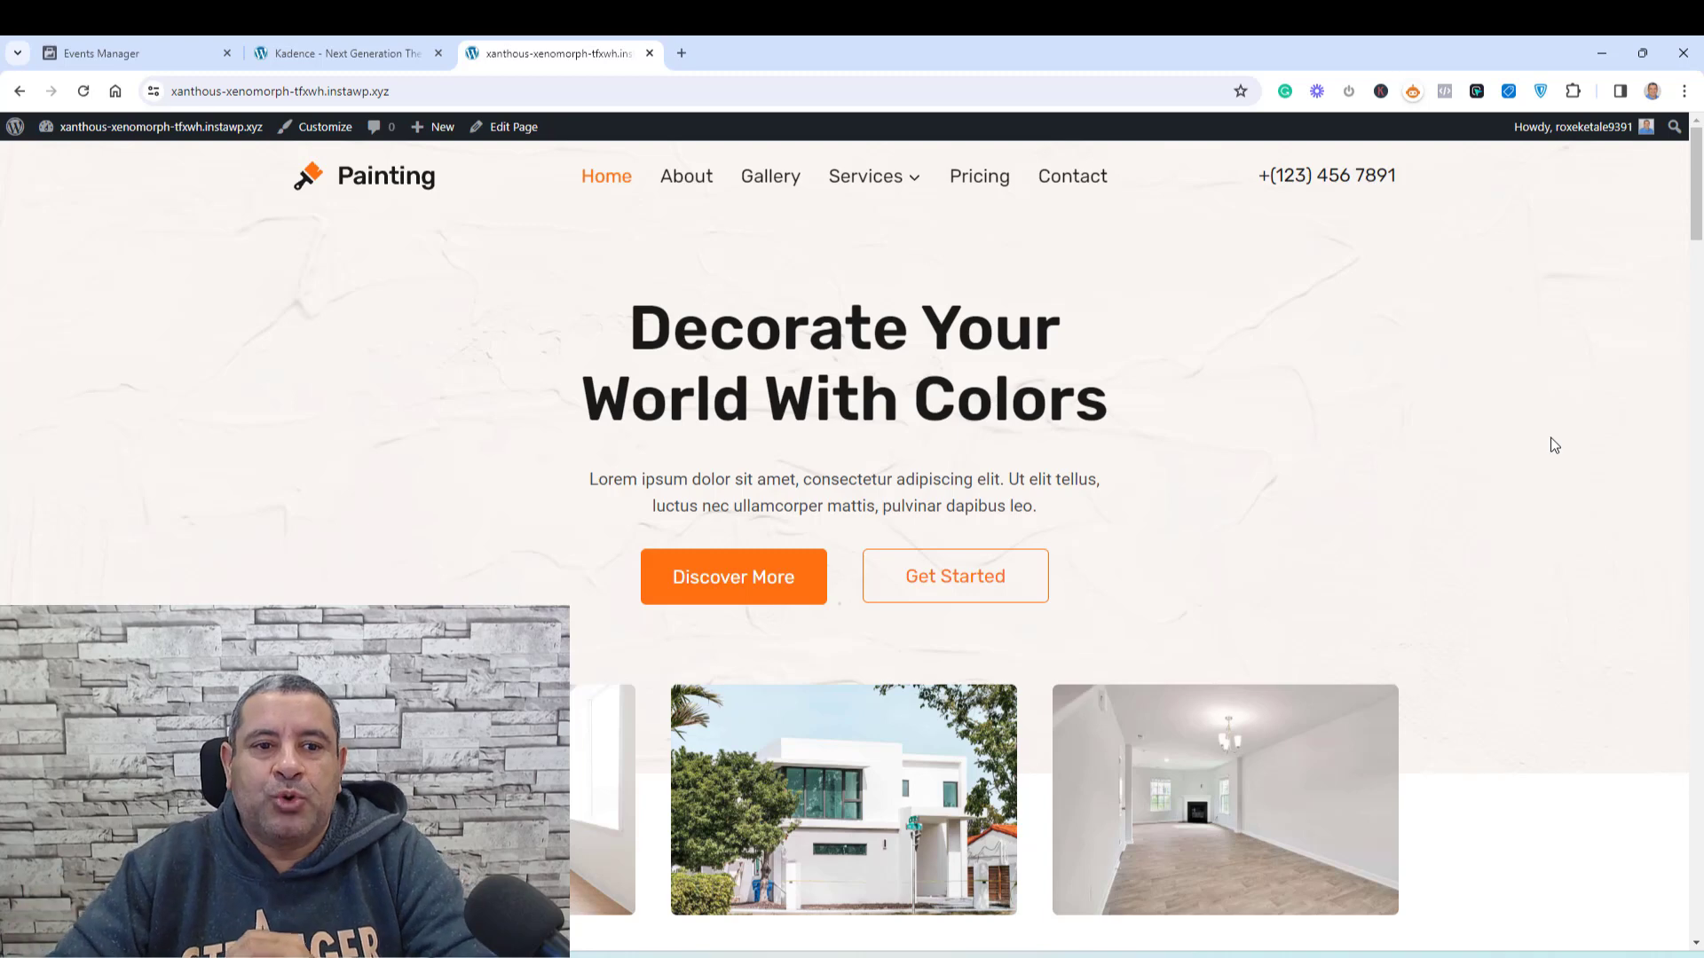
Copy the Meta Pixel base code from Events Manager and check it in Notepad.
{"action": "left_click", "coordinate": [175, 46]}
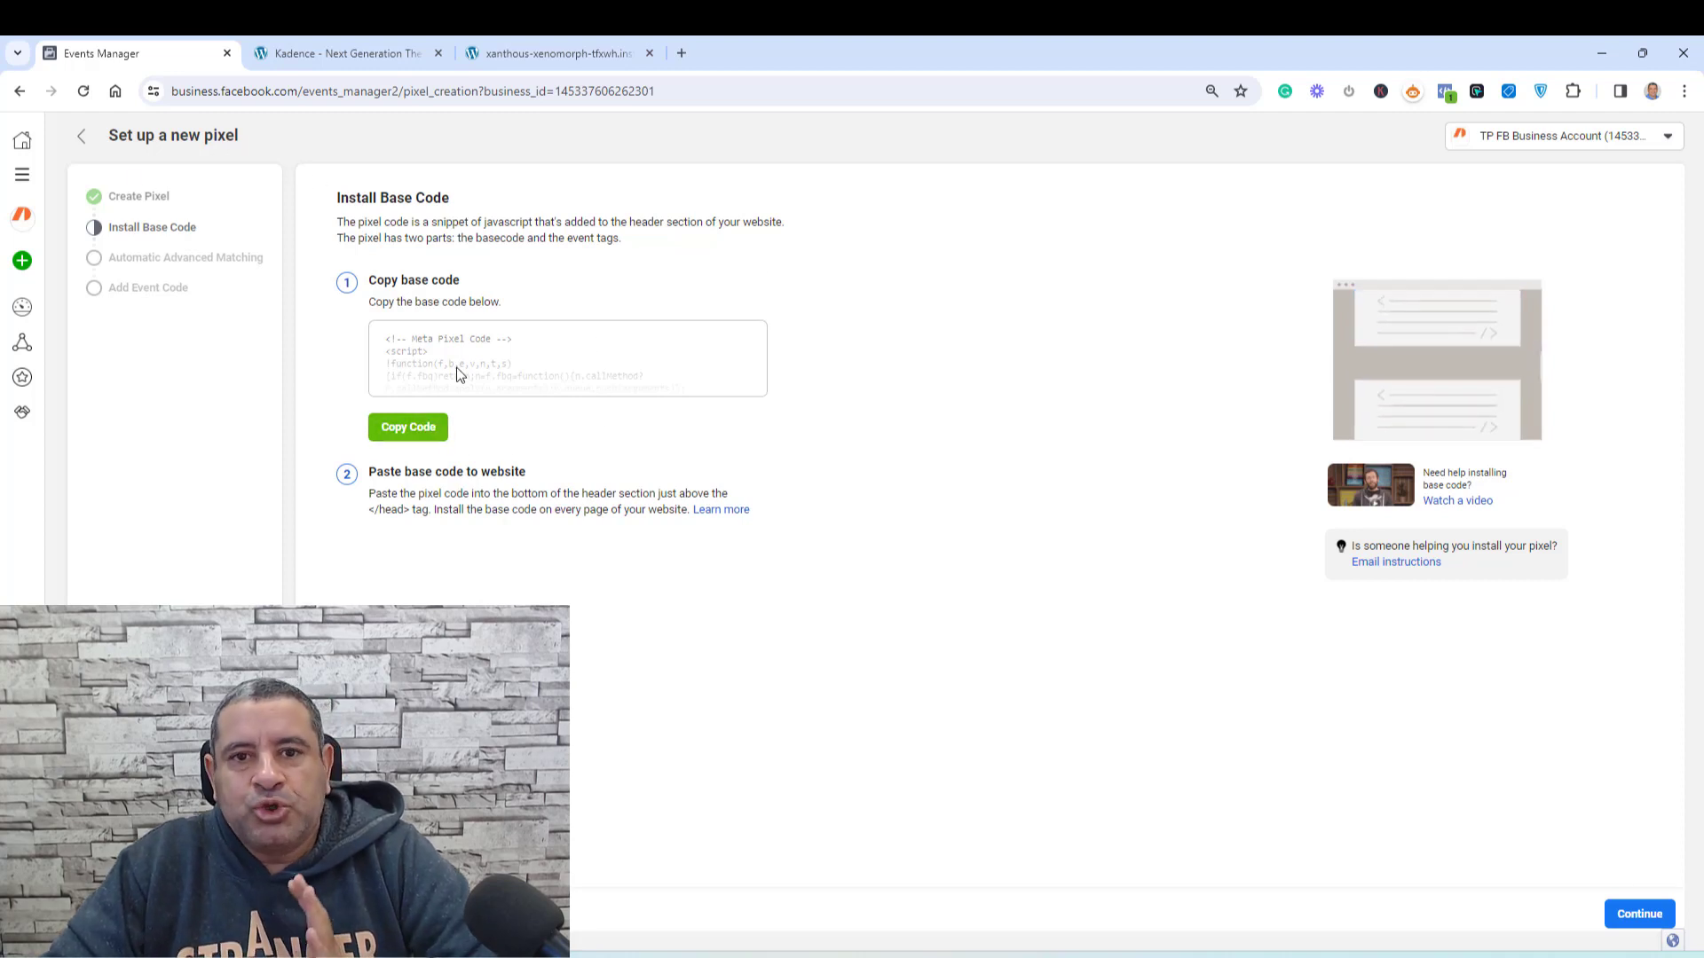
{"action": "left_click", "coordinate": [401, 433]}
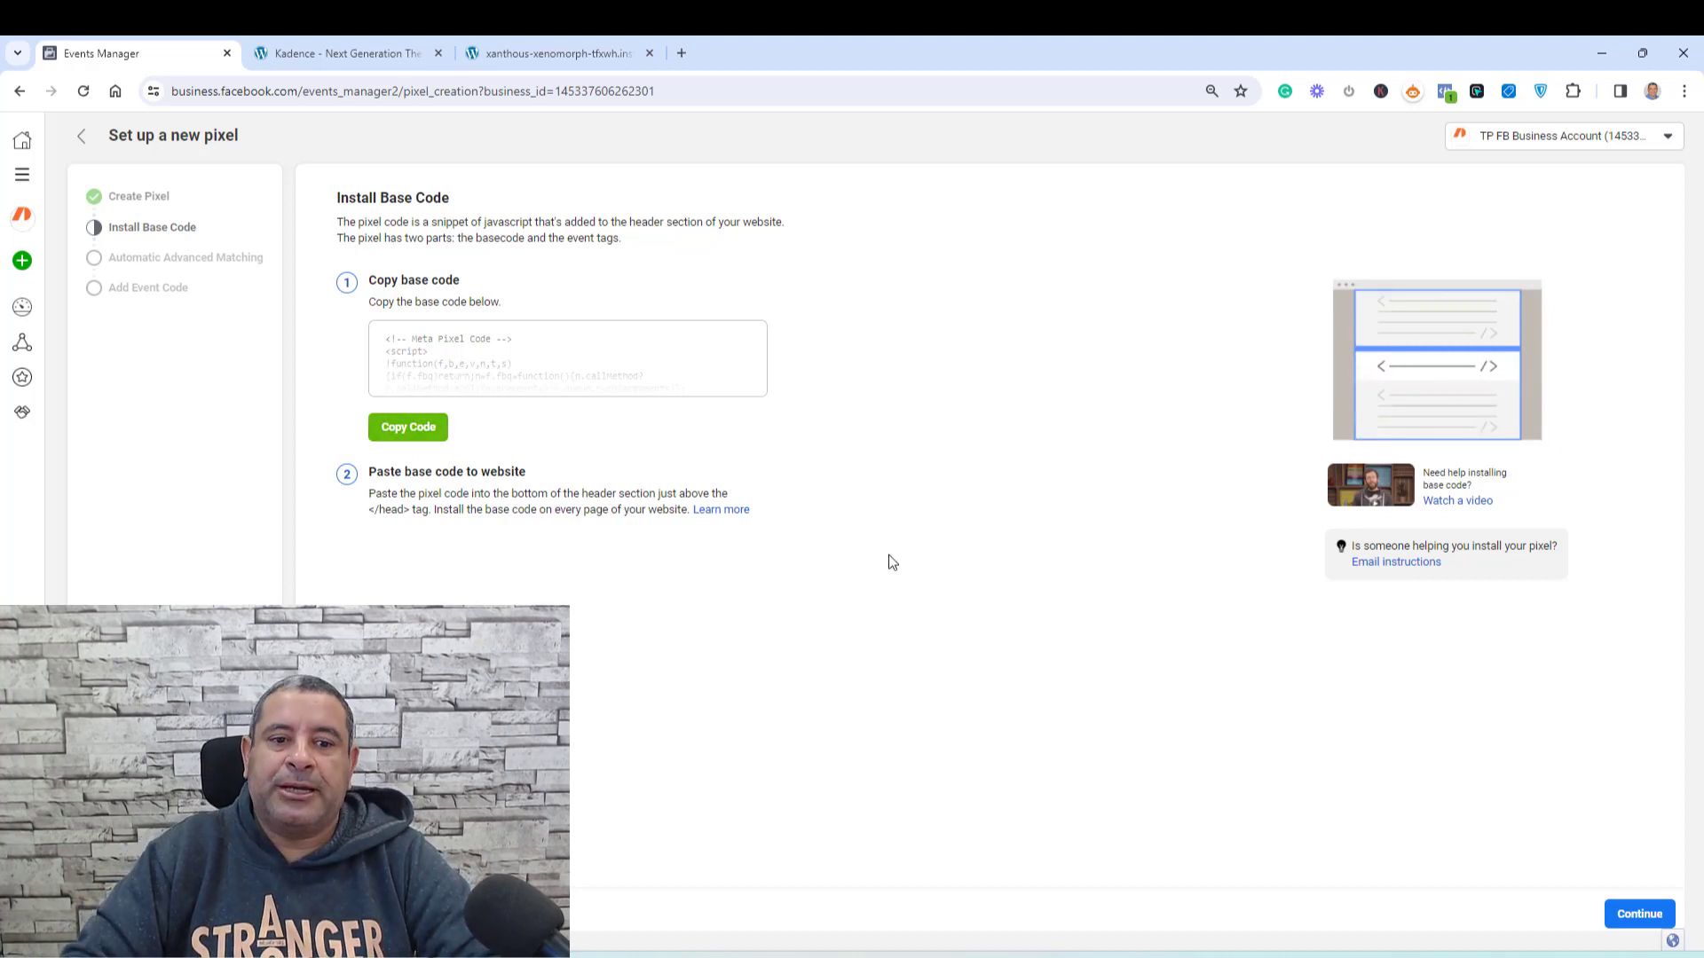
{"action": "key", "text": "alt+Tab"}
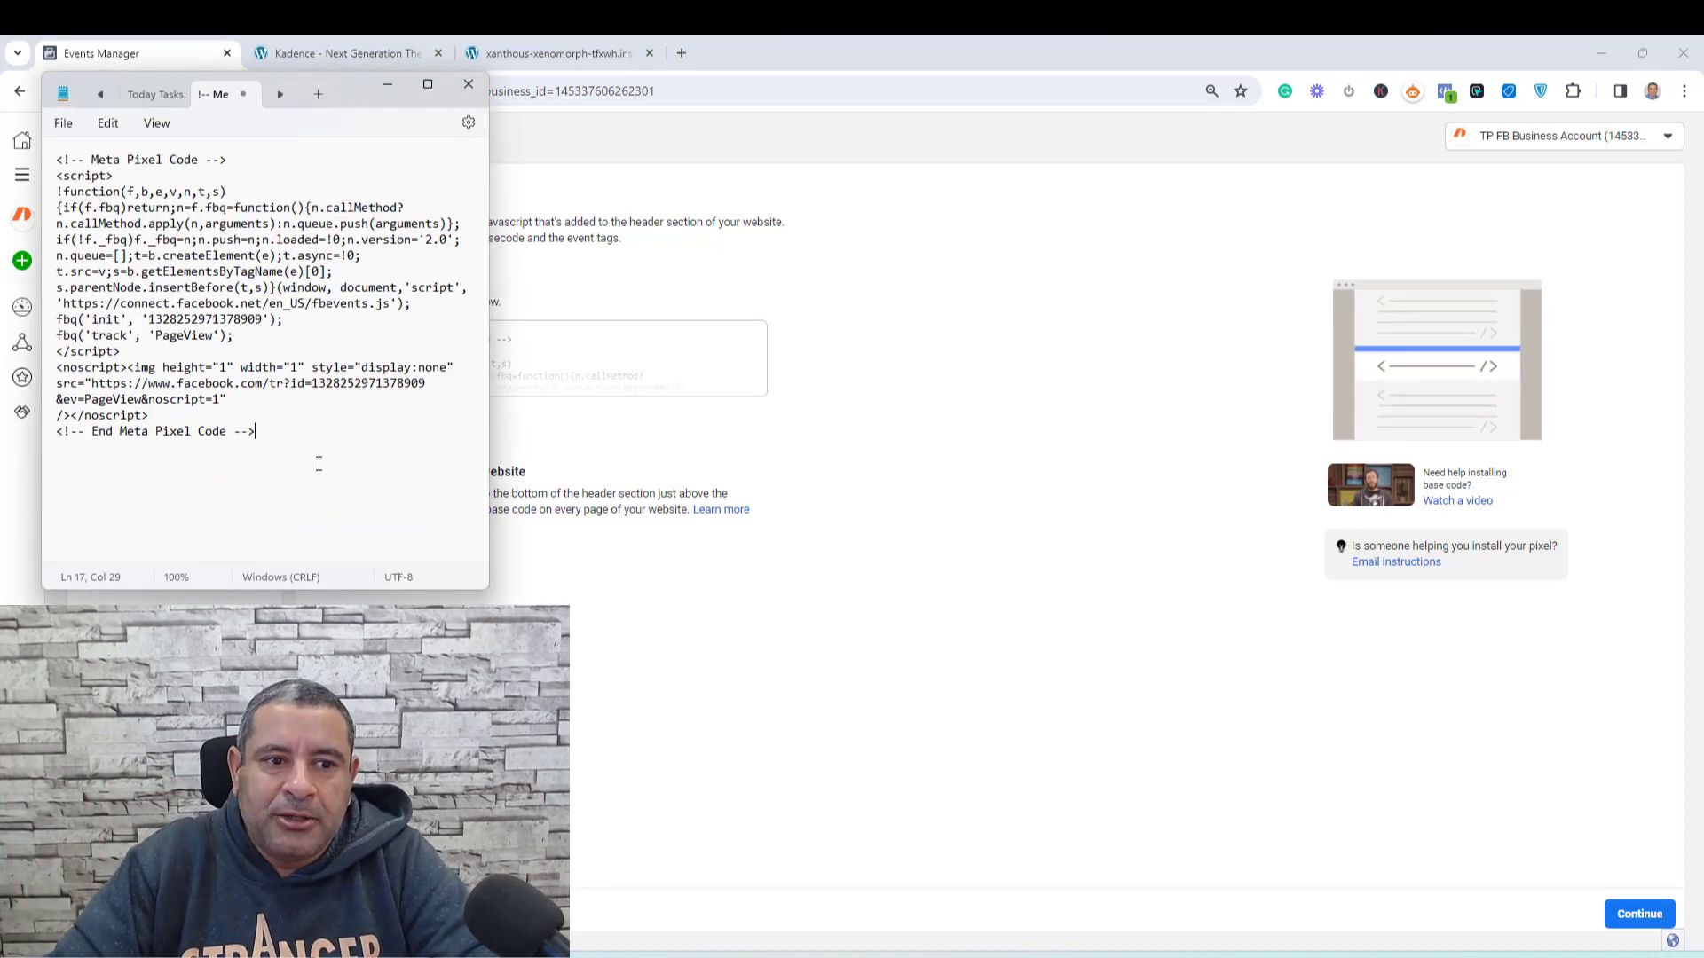
{"action": "left_click", "coordinate": [387, 85]}
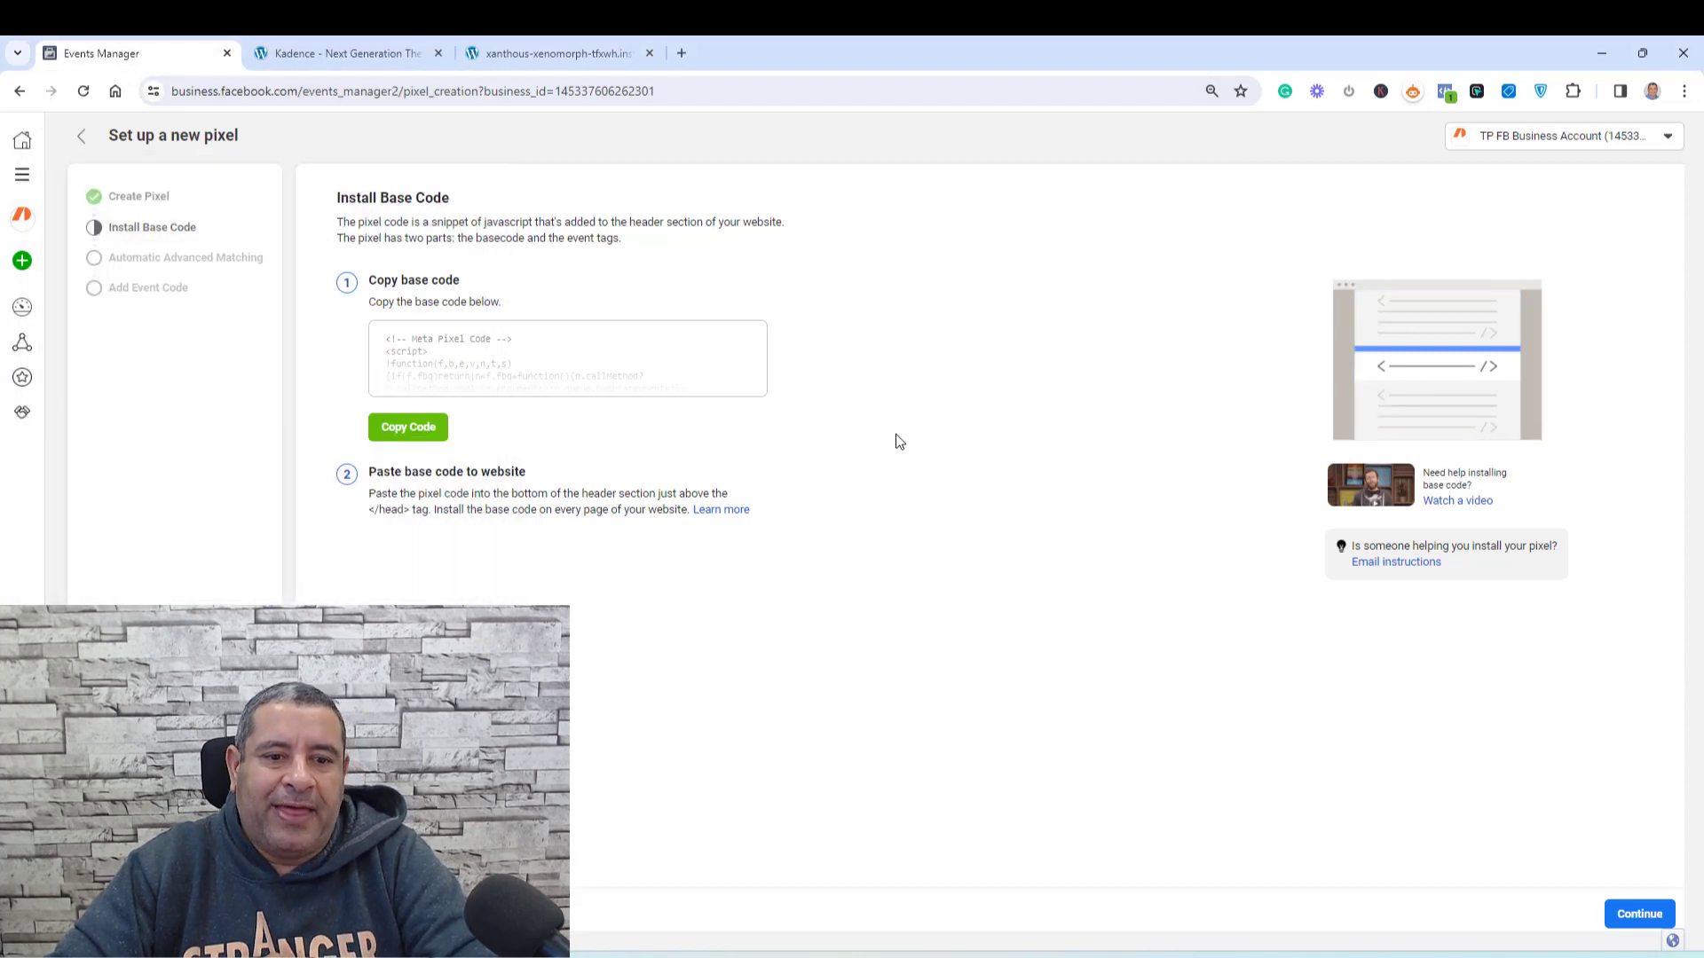
Return to the Kadence theme dashboard and scroll to the Pro Addons list with Hooked Elements.
{"action": "left_click", "coordinate": [376, 55]}
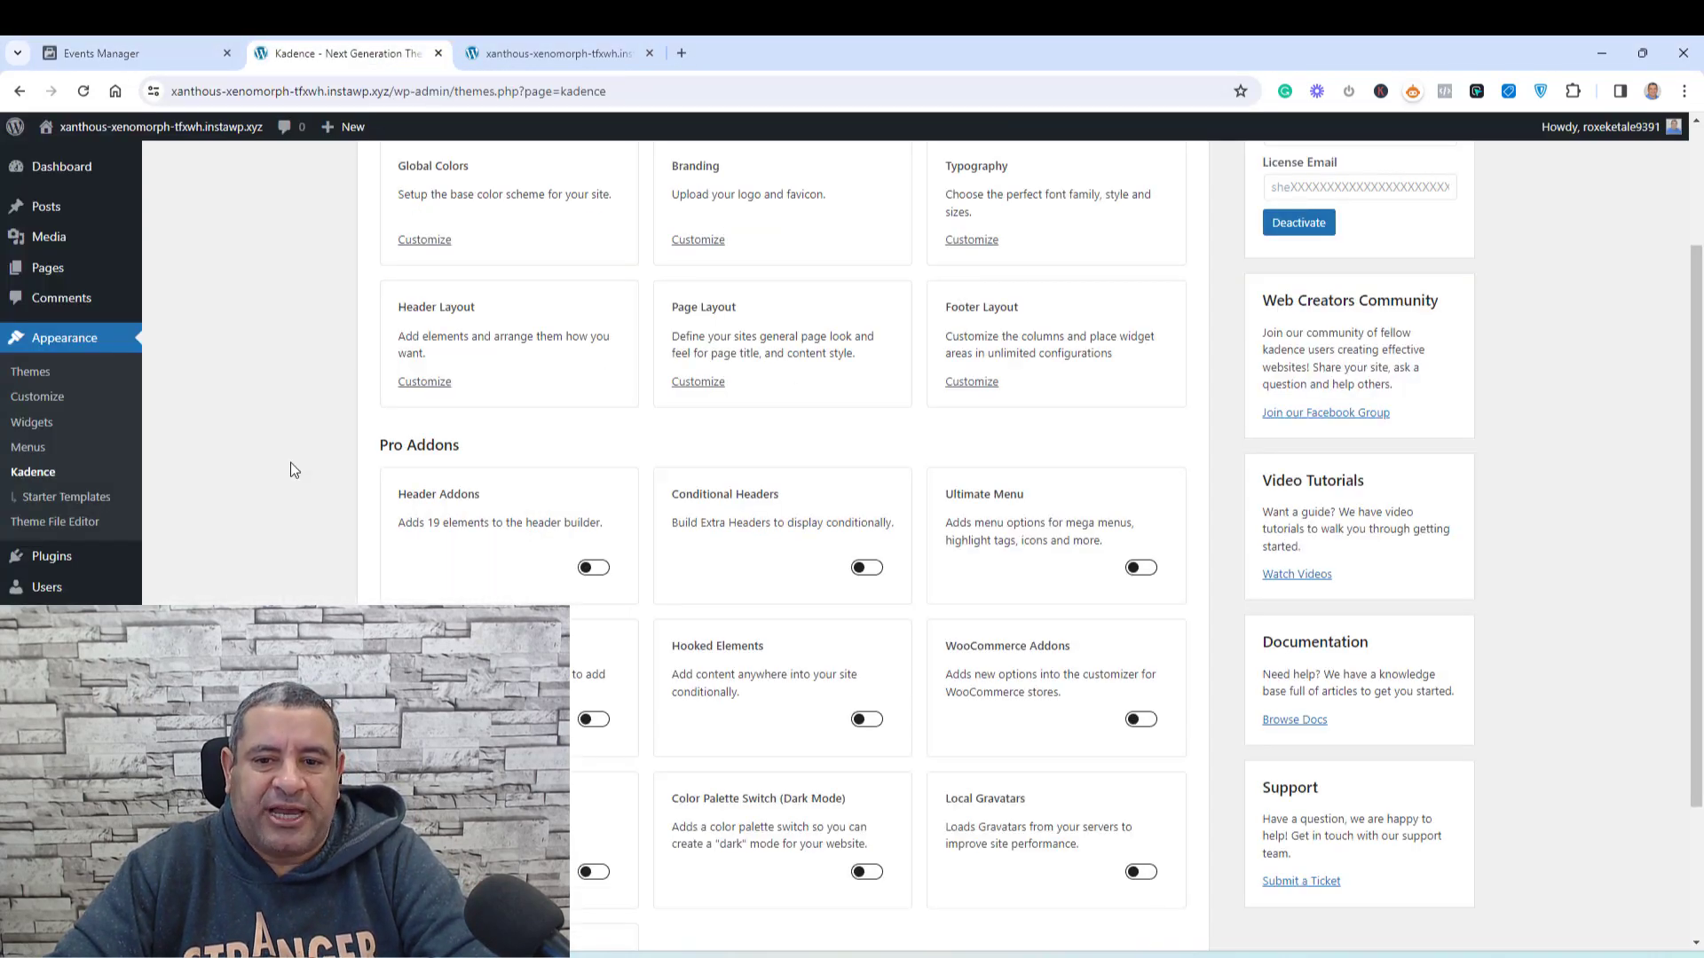
{"action": "scroll", "coordinate": [290, 462], "scroll_direction": "up", "scroll_amount": 3}
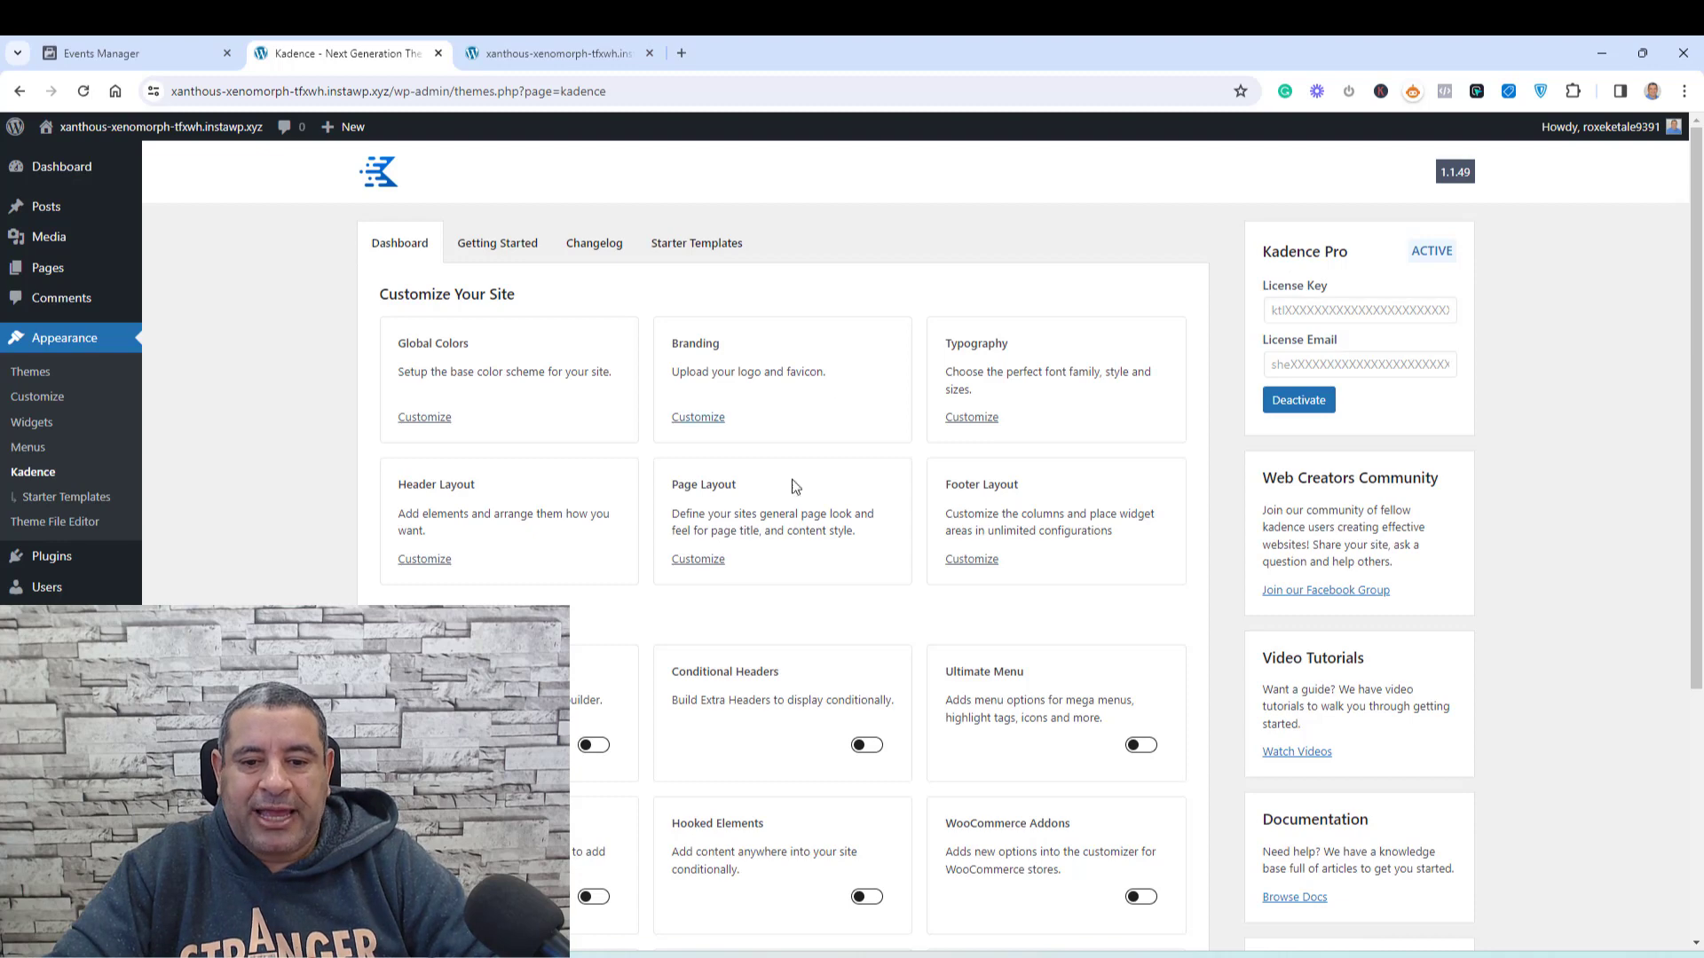
{"action": "scroll", "coordinate": [780, 510], "scroll_direction": "down", "scroll_amount": 4}
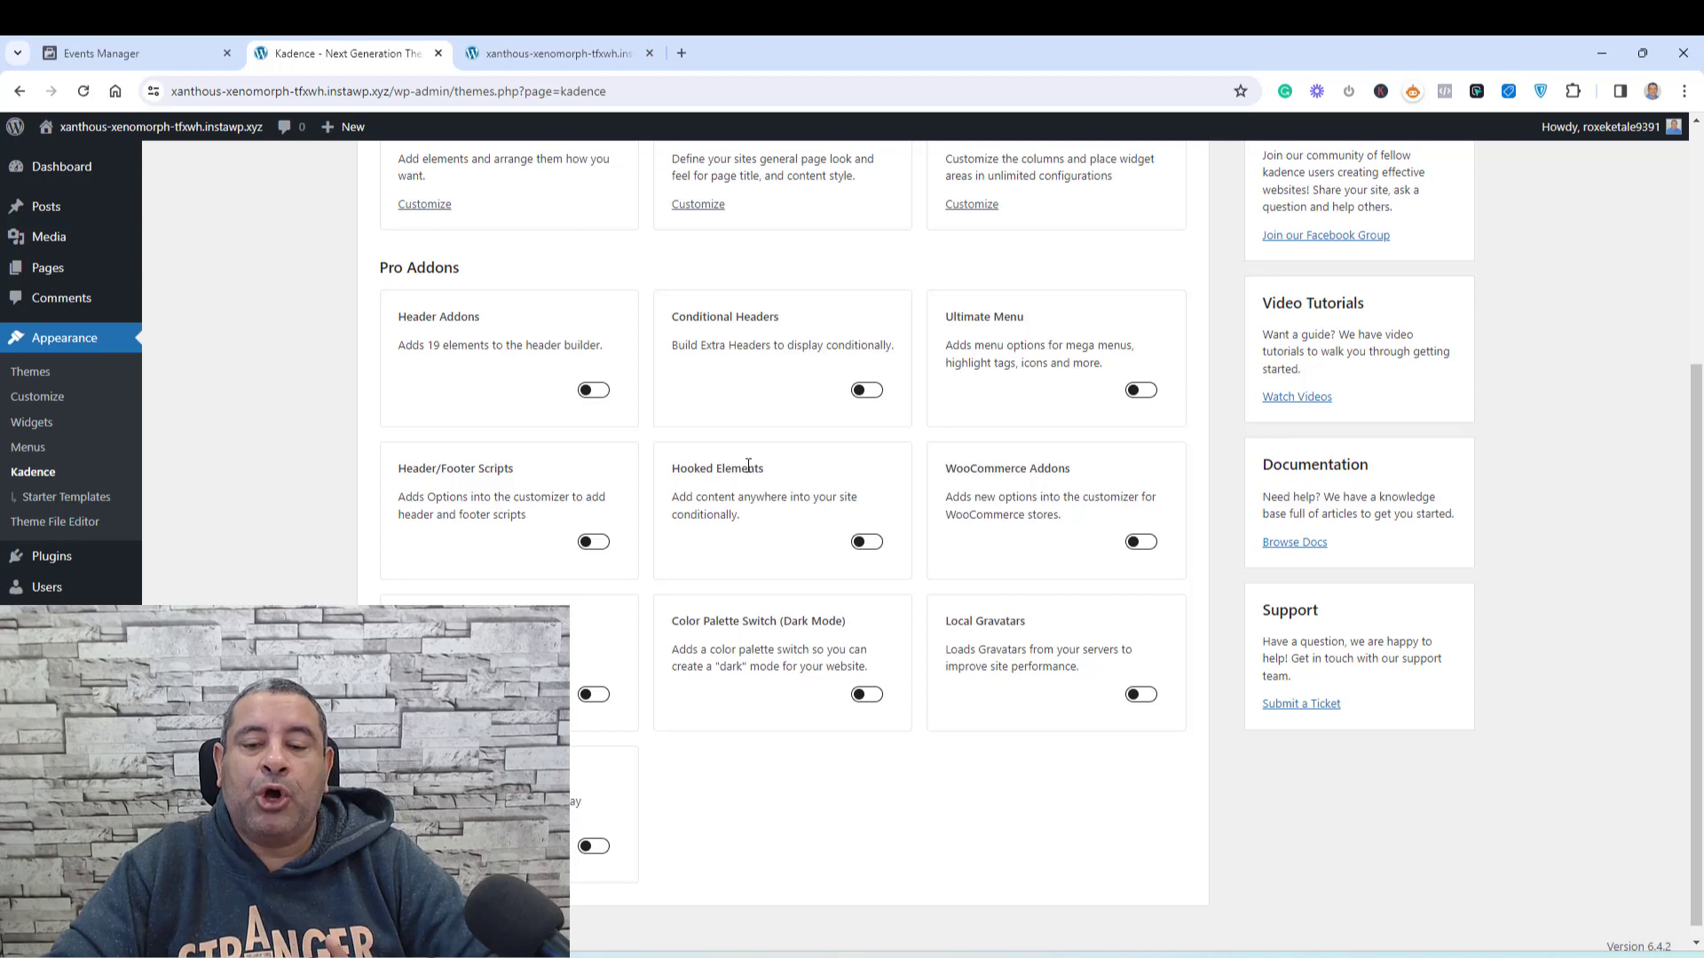
Enable the Hooked Elements addon and reload the Kadence dashboard.
{"action": "left_click", "coordinate": [866, 542]}
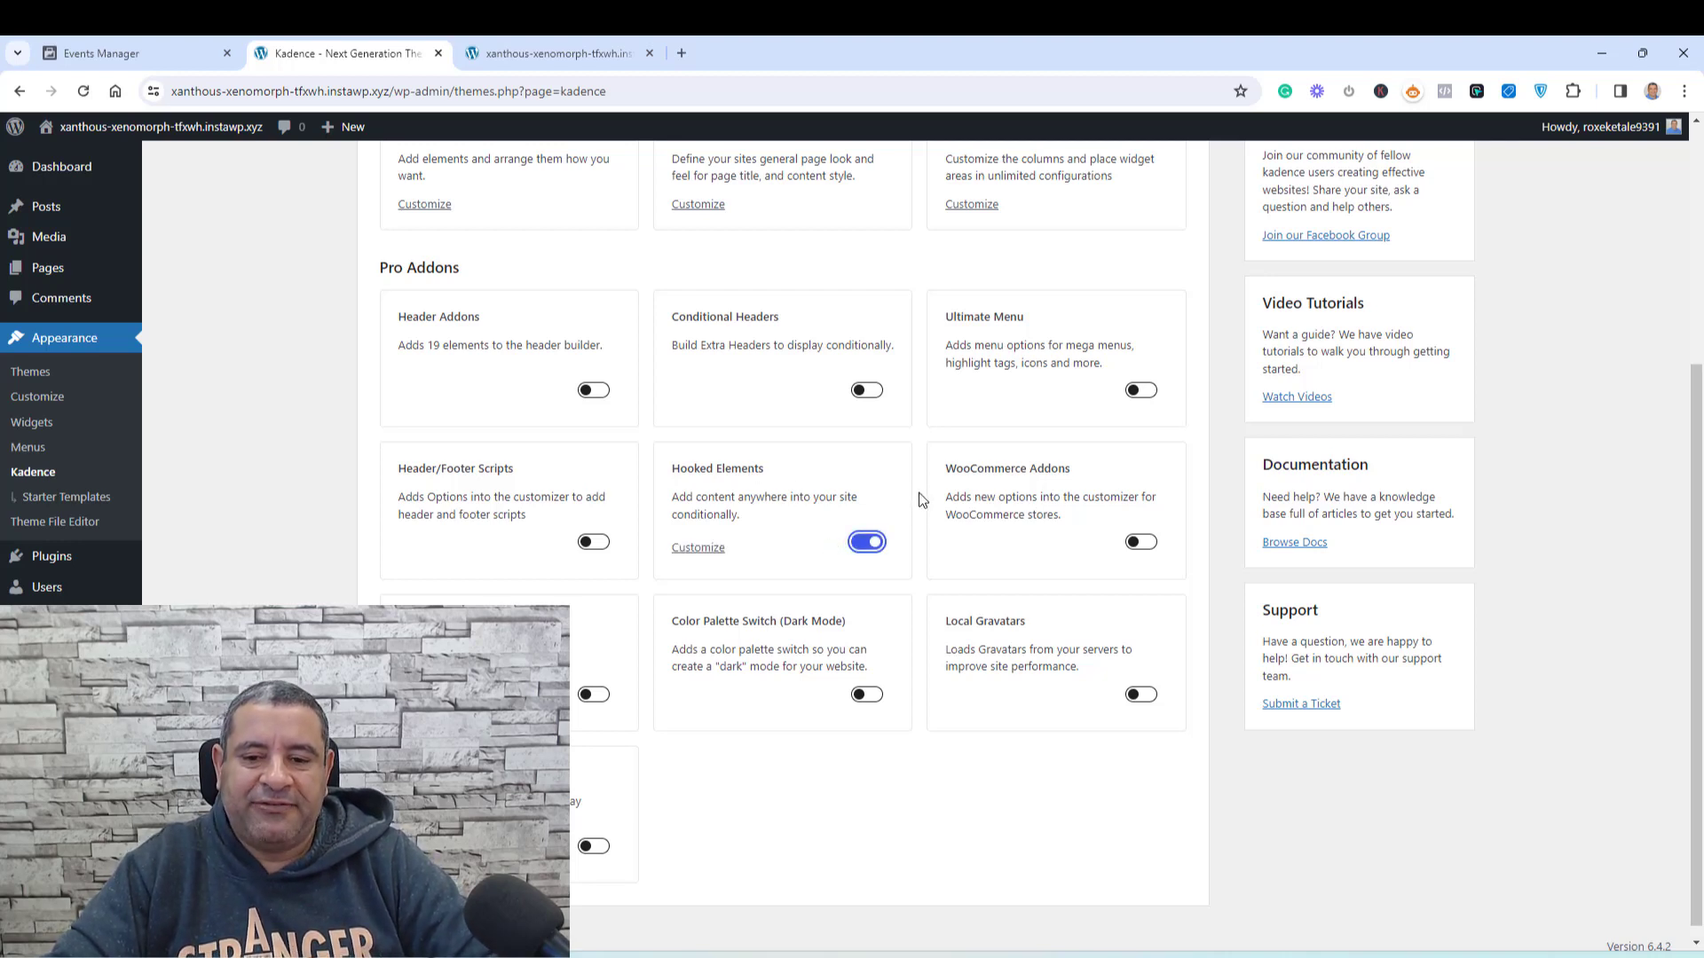
{"action": "left_click", "coordinate": [85, 92]}
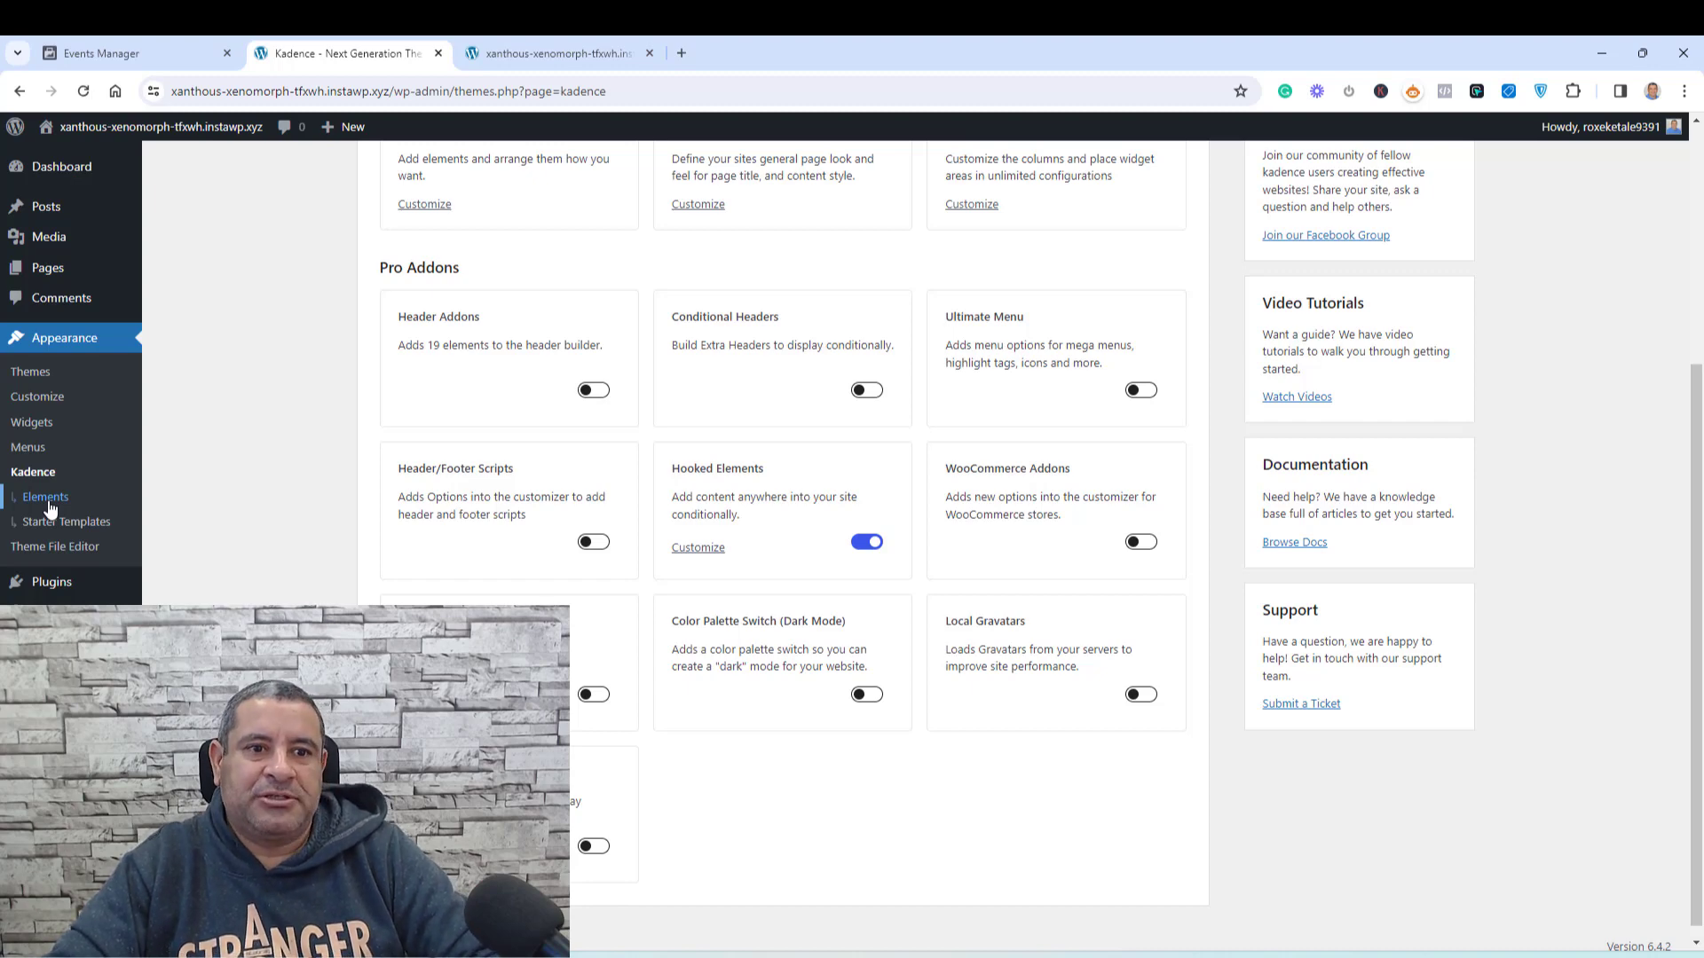
{"action": "left_click", "coordinate": [86, 51]}
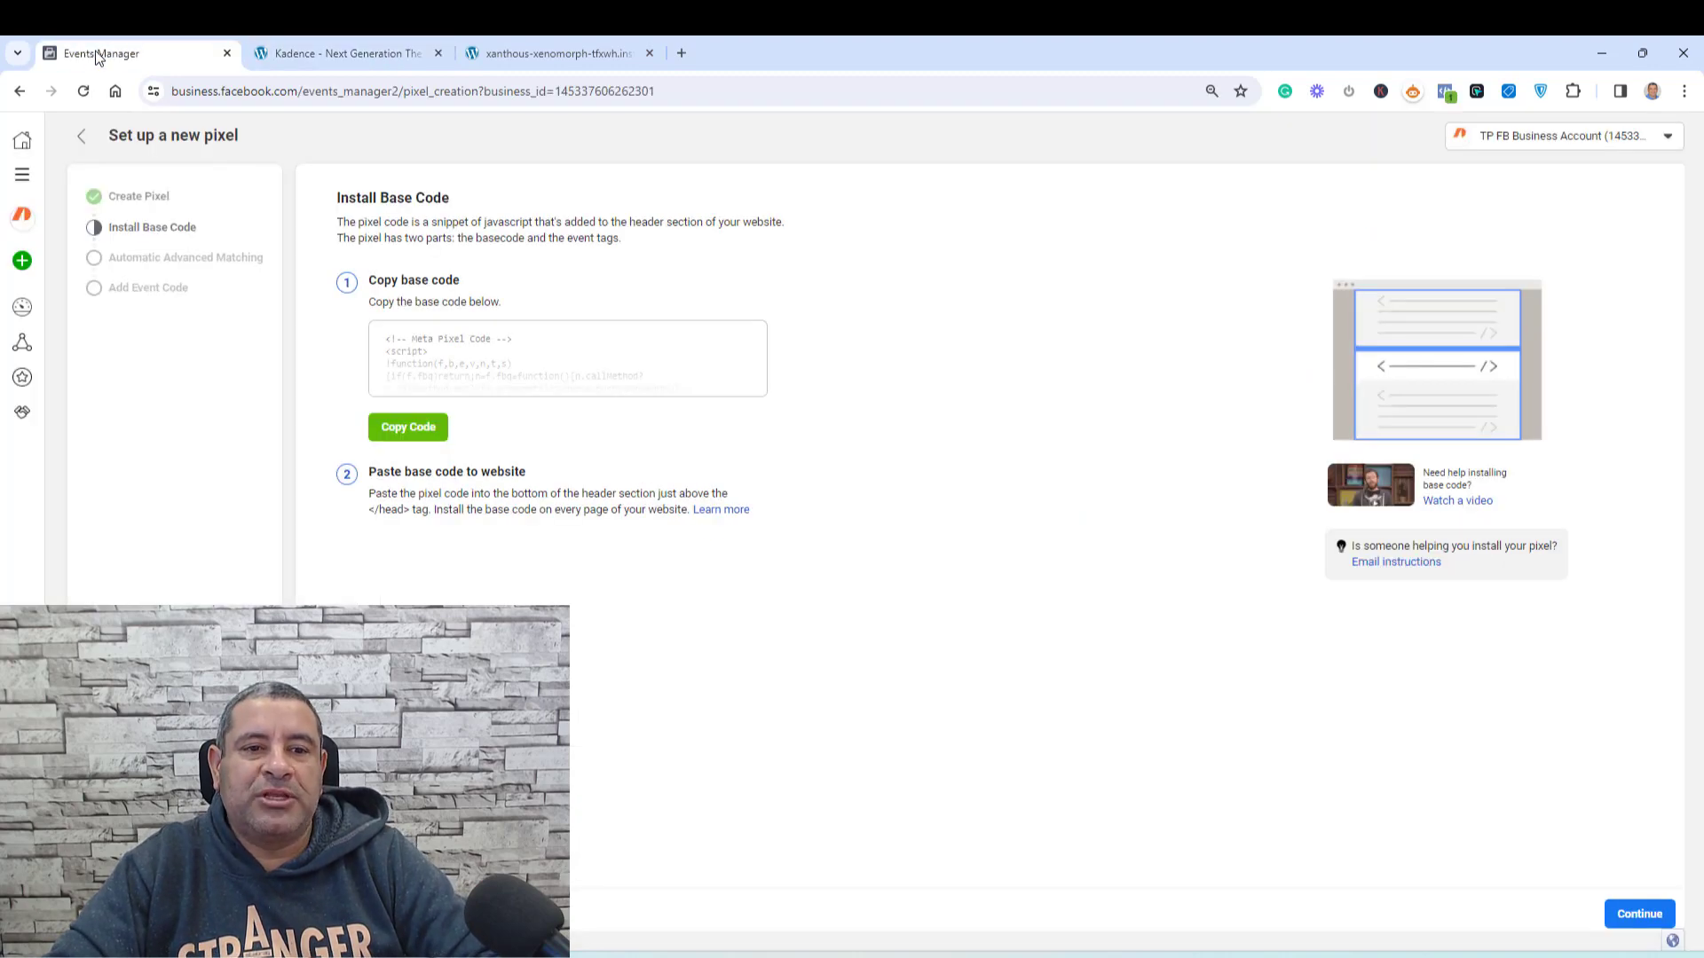
{"action": "left_click", "coordinate": [399, 45]}
Create a new Kadence element of the HTML Editor type.
{"action": "left_click", "coordinate": [35, 497]}
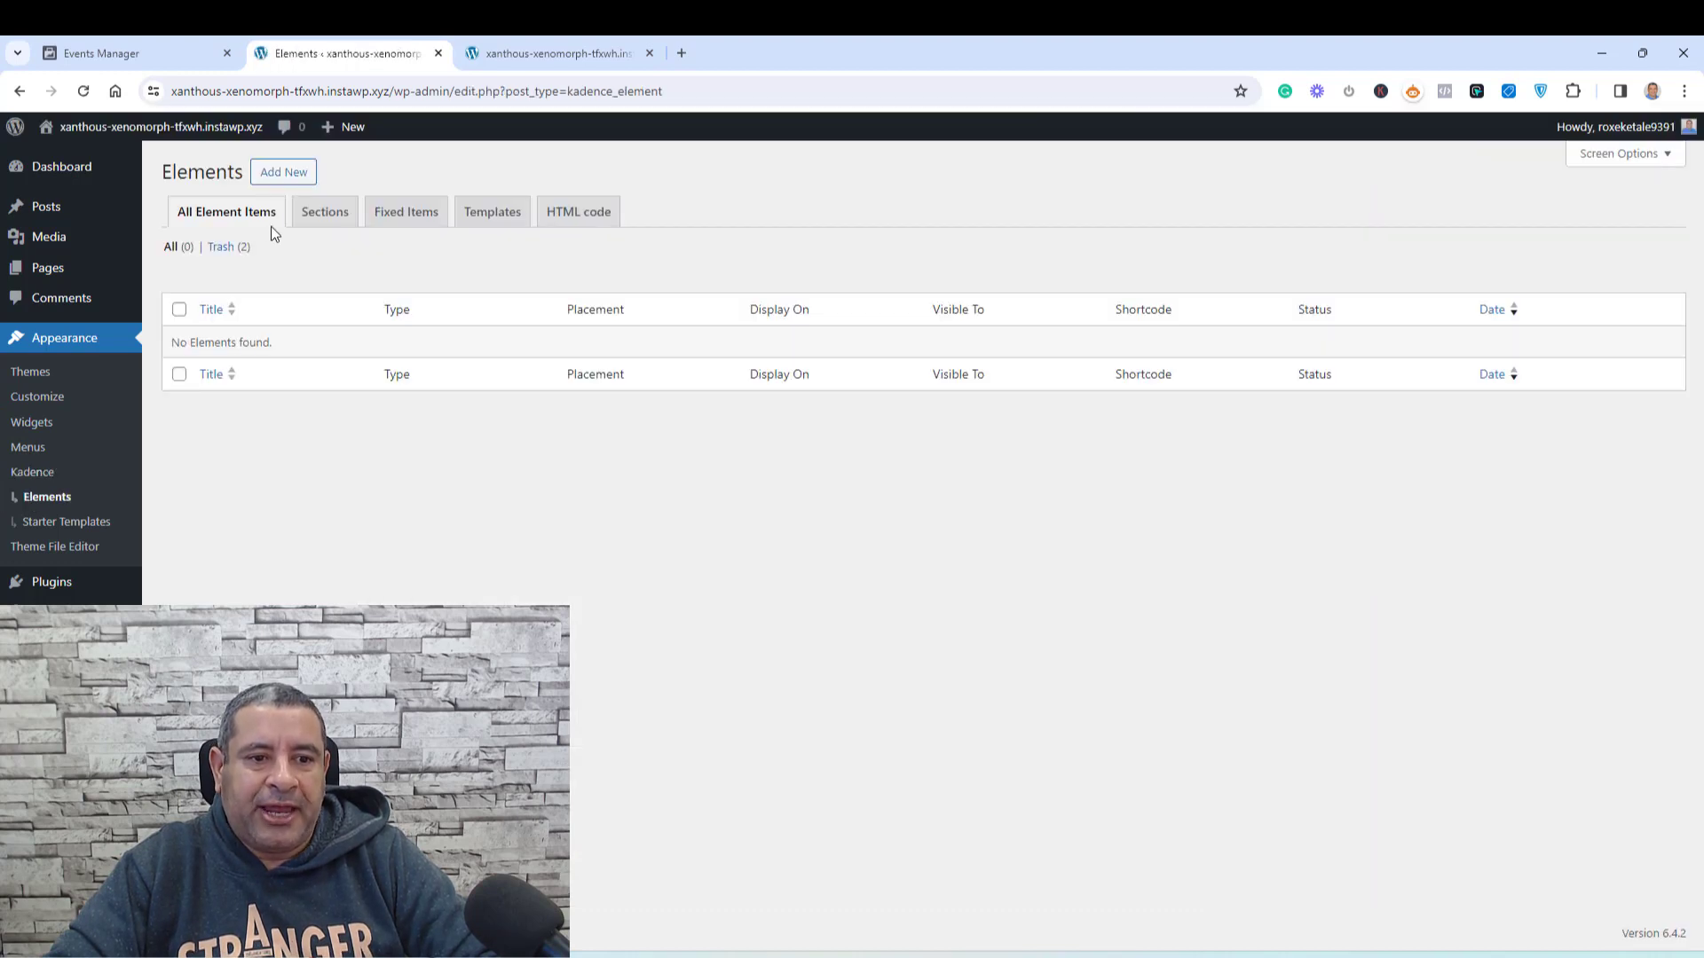
{"action": "left_click", "coordinate": [282, 171]}
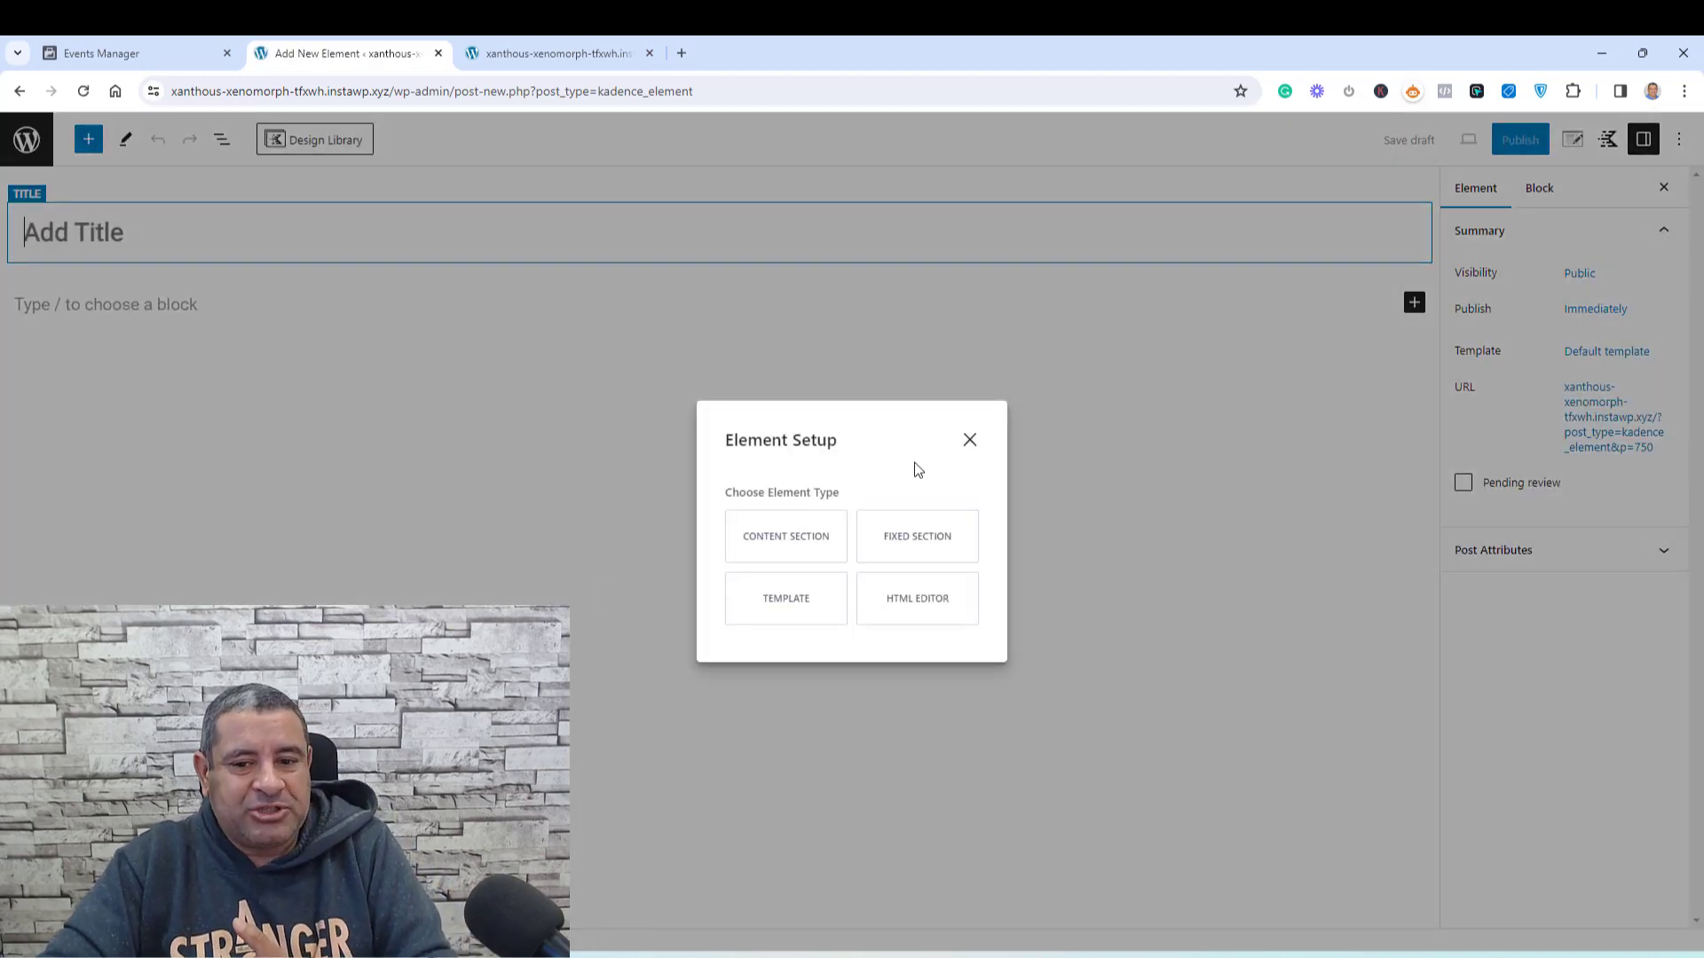
{"action": "left_click", "coordinate": [905, 617]}
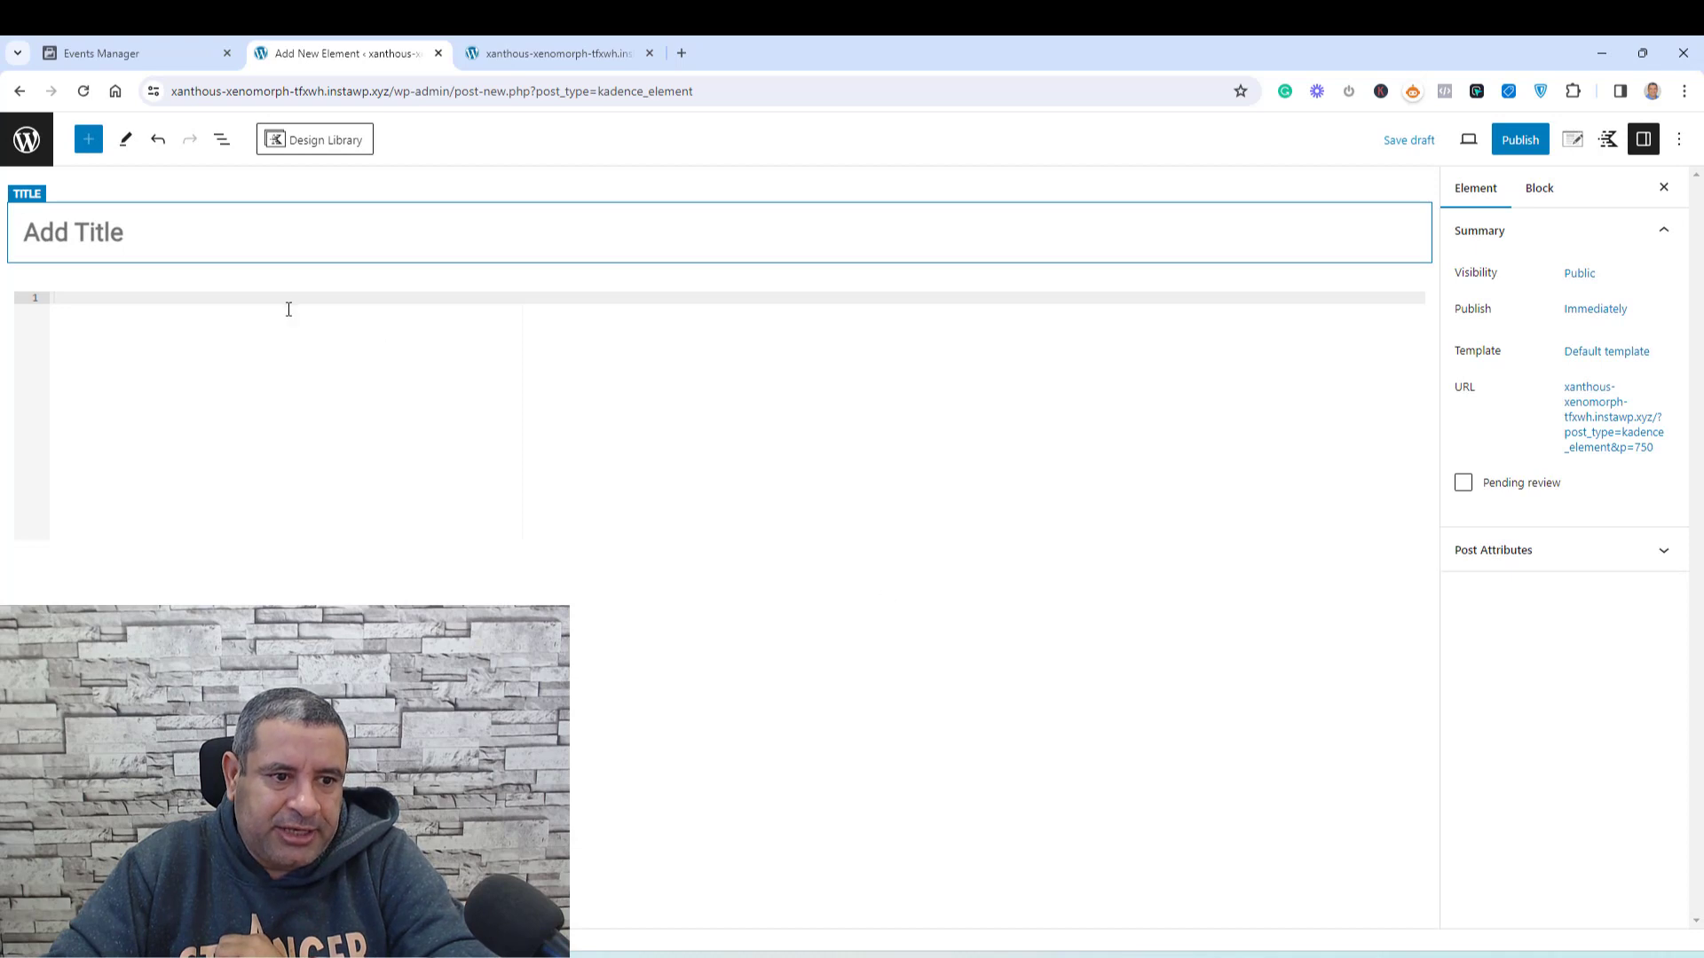
Title the element 'FB Pixel' and paste the 17-line Meta Pixel base code into its editor.
{"action": "type", "text": "F"}
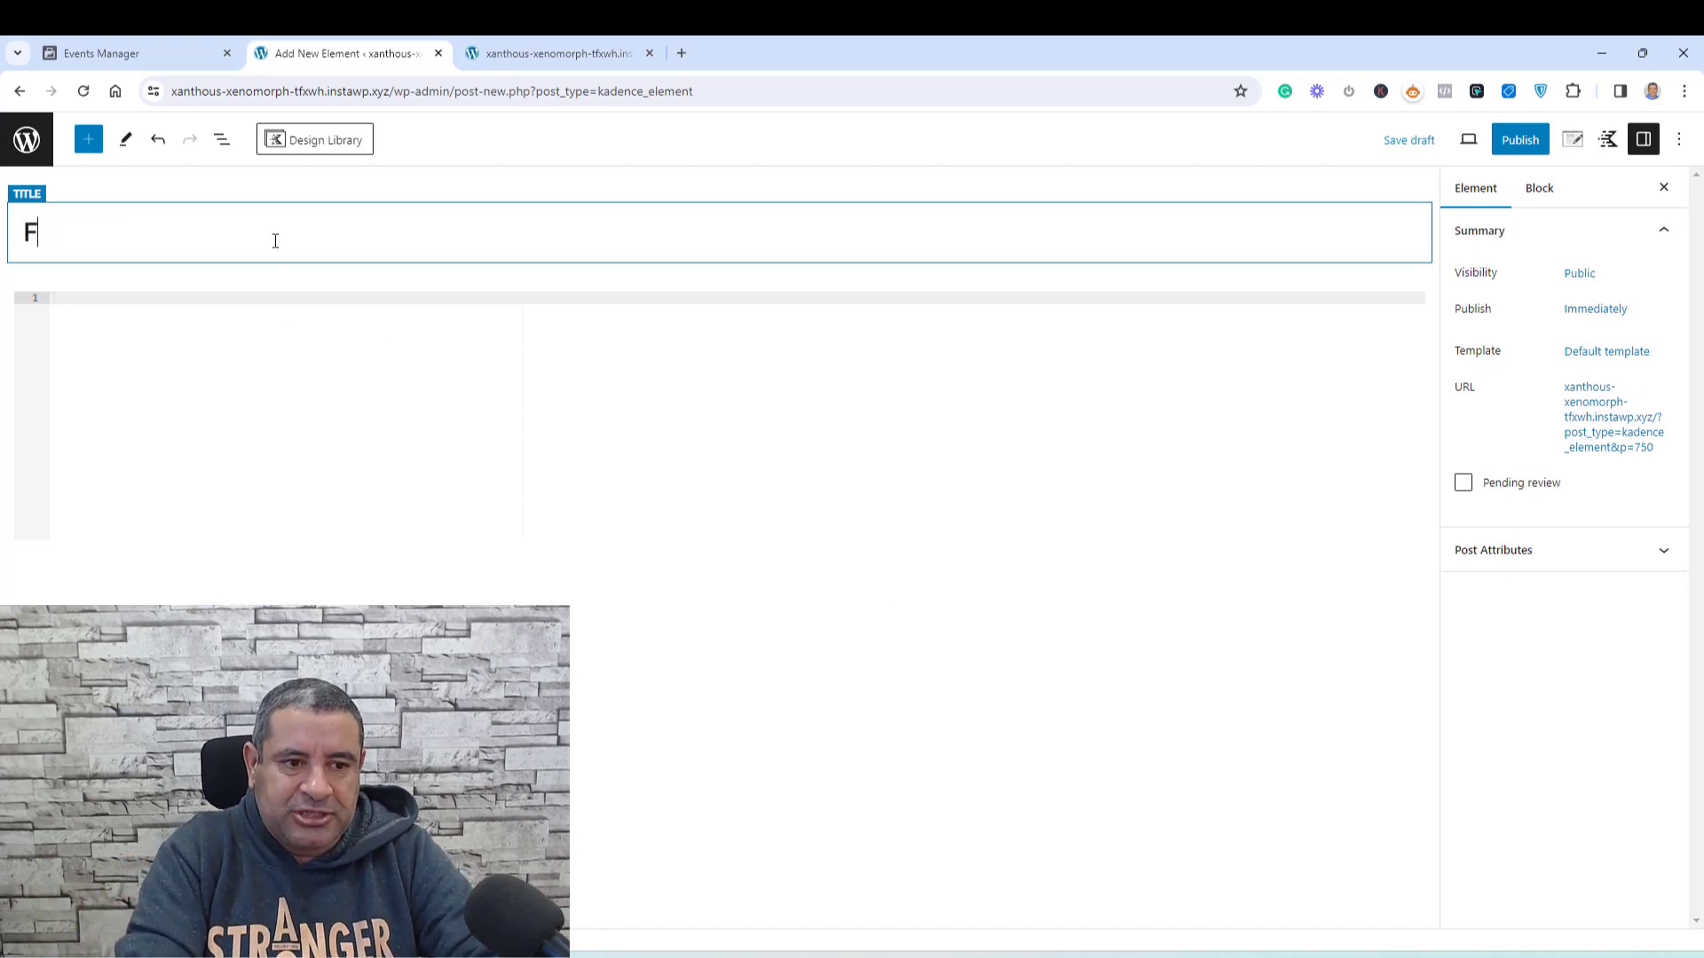
{"action": "type", "text": "B Pil"}
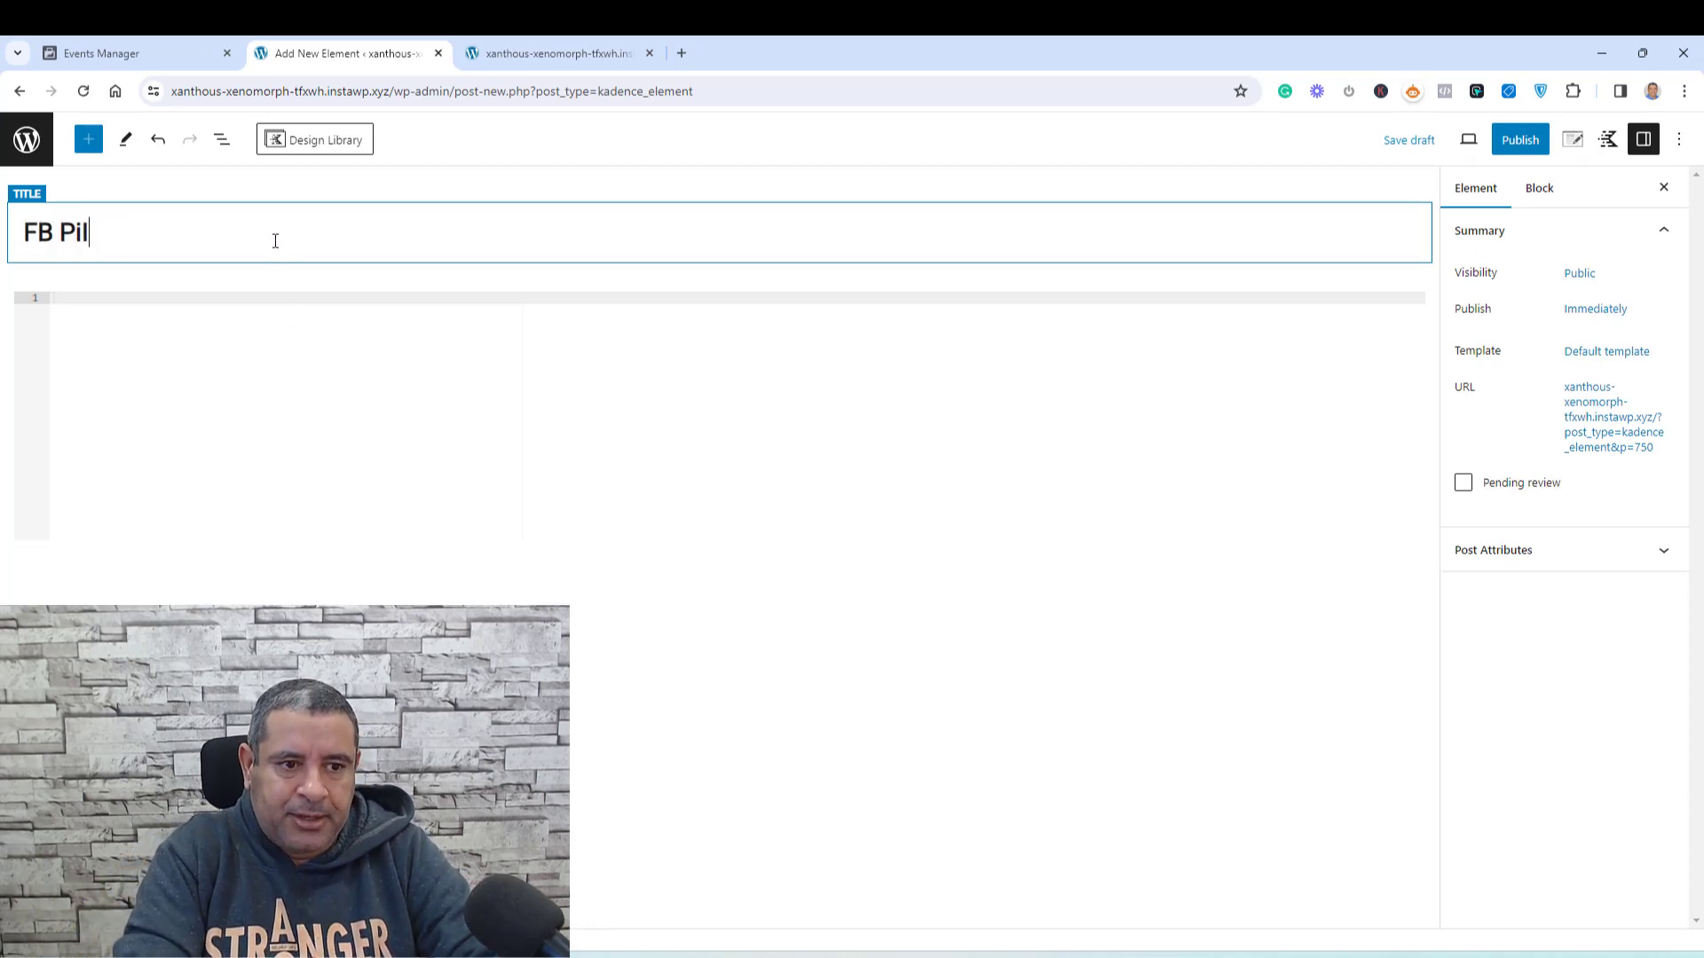
{"action": "key", "text": "BackSpace"}
{"action": "key", "text": "BackSpace"}
{"action": "type", "text": "IXE"}
{"action": "key", "text": "BackSpace"}
{"action": "key", "text": "BackSpace"}
{"action": "key", "text": "BackSpace"}
{"action": "type", "text": "i"}
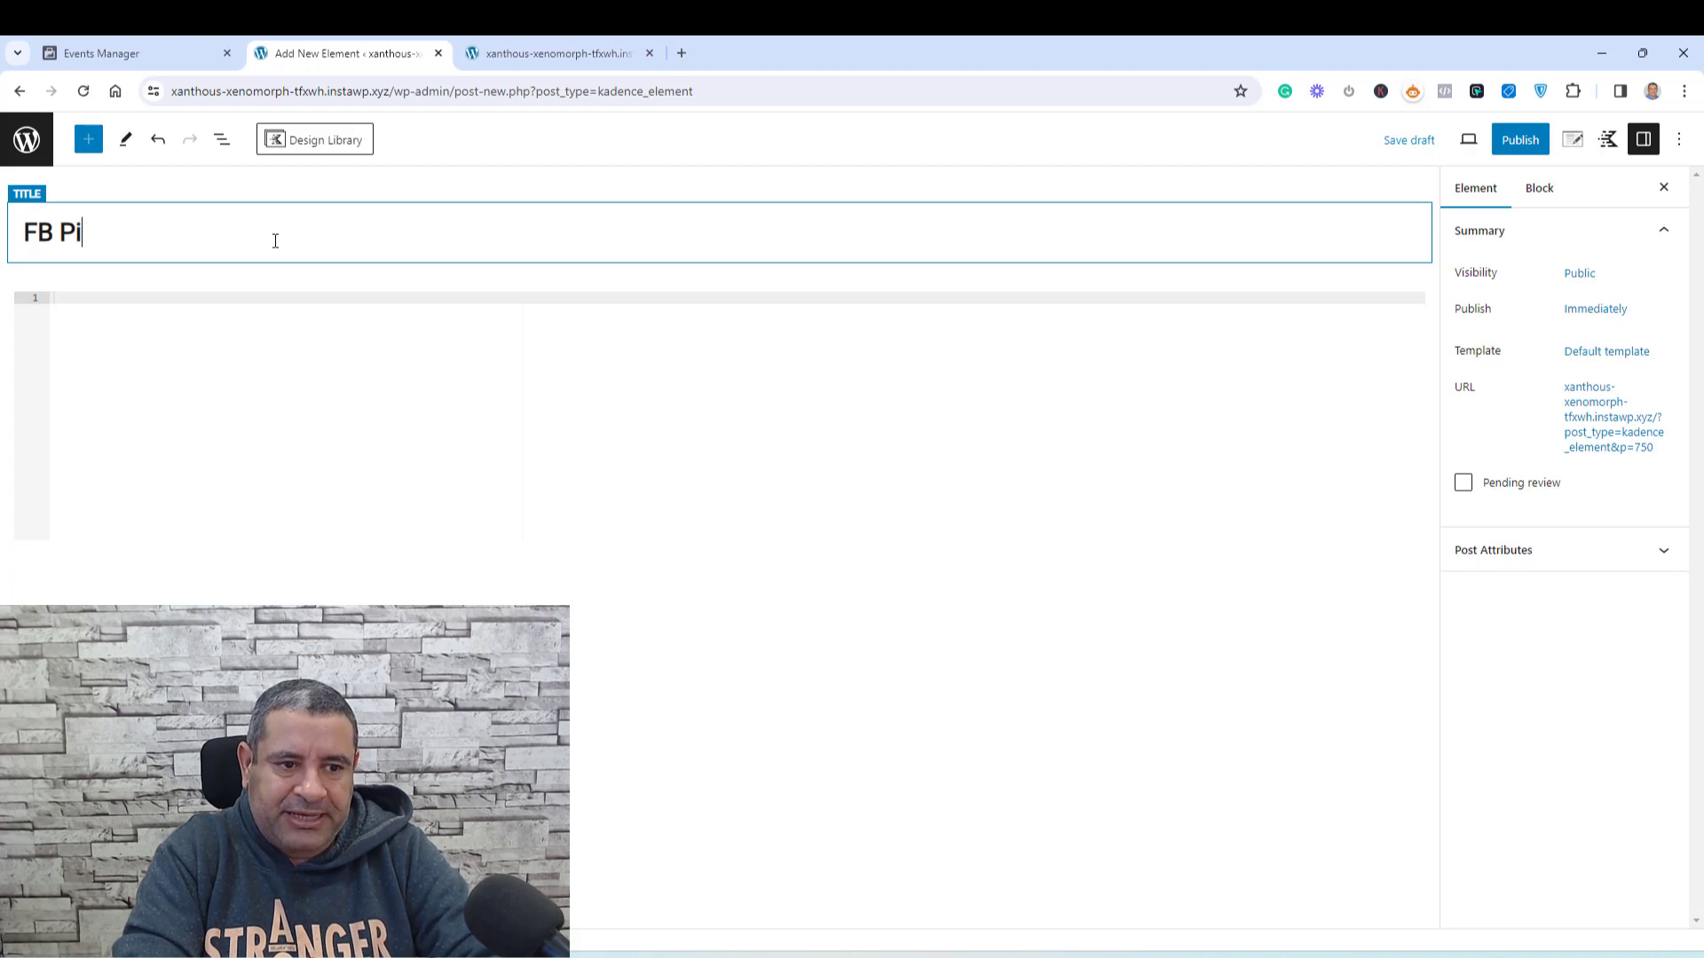
{"action": "type", "text": "xel"}
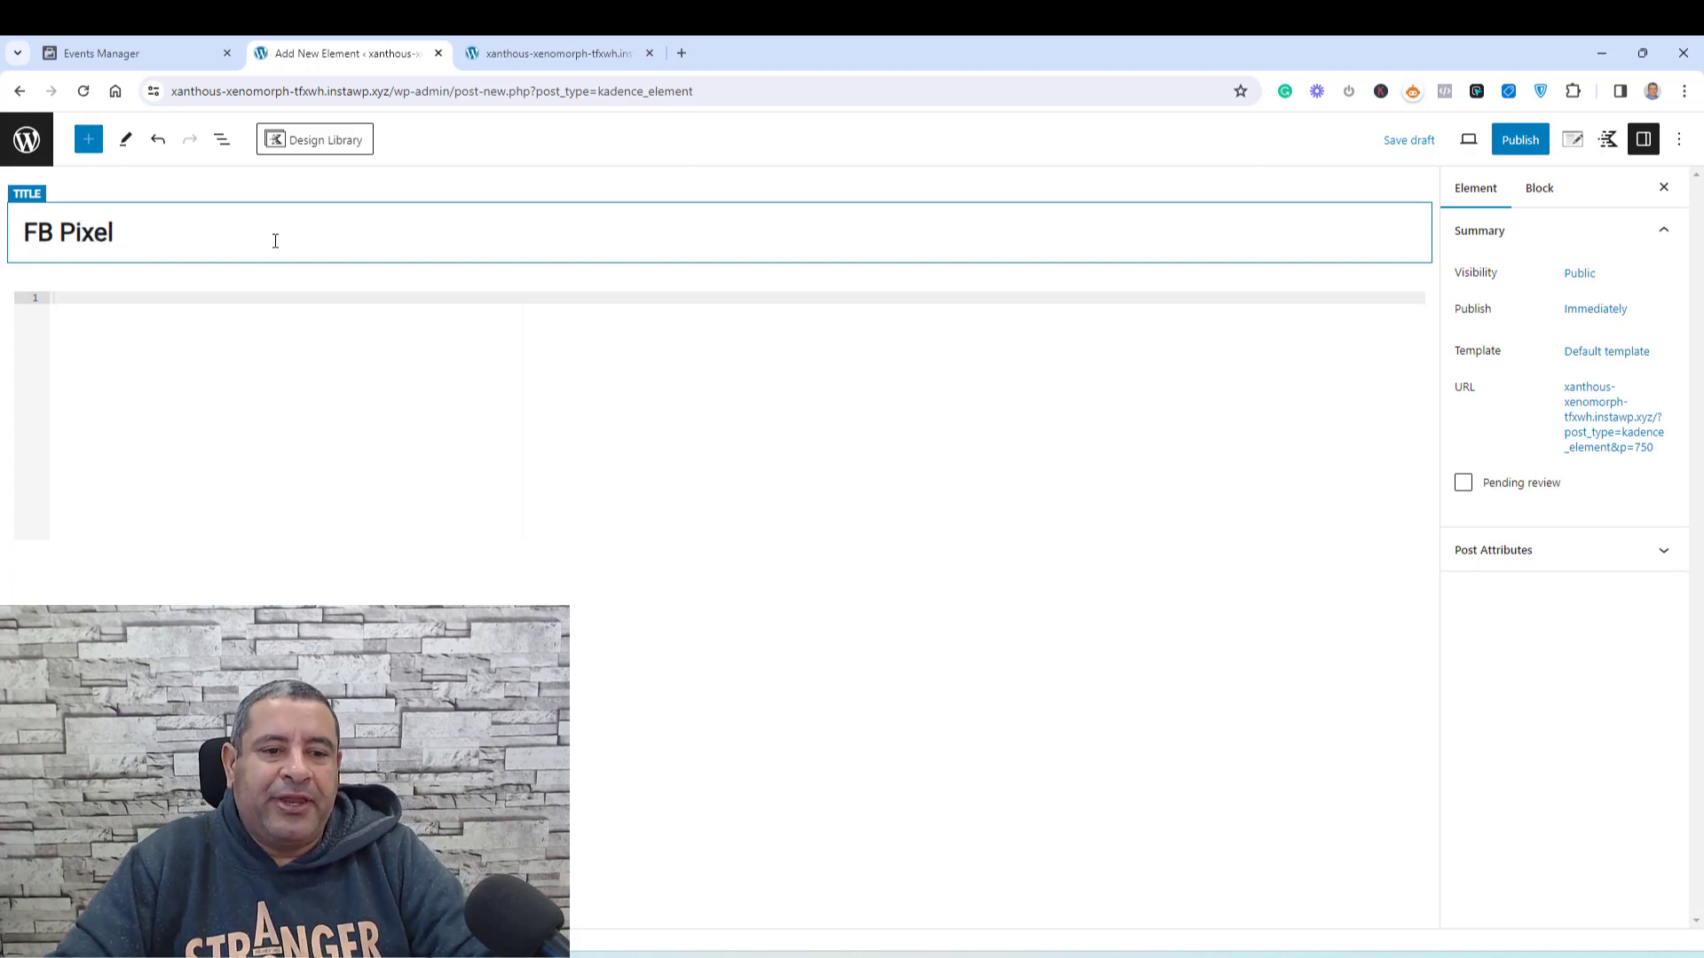
{"action": "left_click", "coordinate": [309, 299]}
{"action": "key", "text": "ctrl+v"}
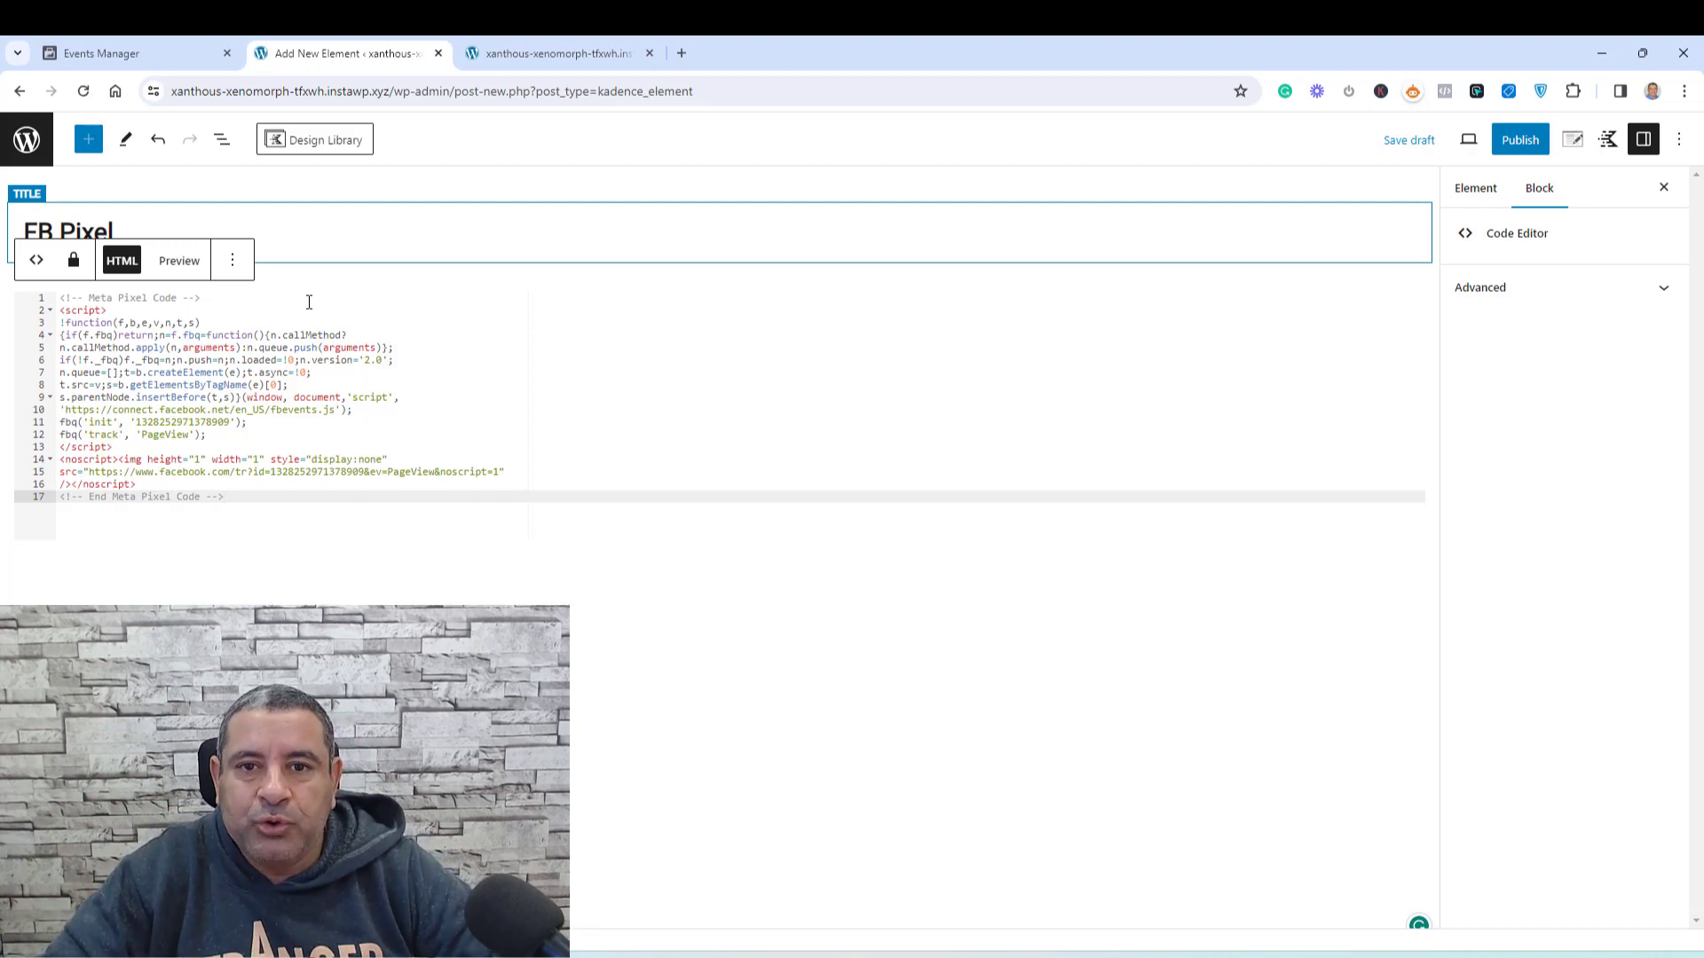
Highlight the setup page's note about the header section, then return to the FB Pixel element.
{"action": "left_click", "coordinate": [117, 53]}
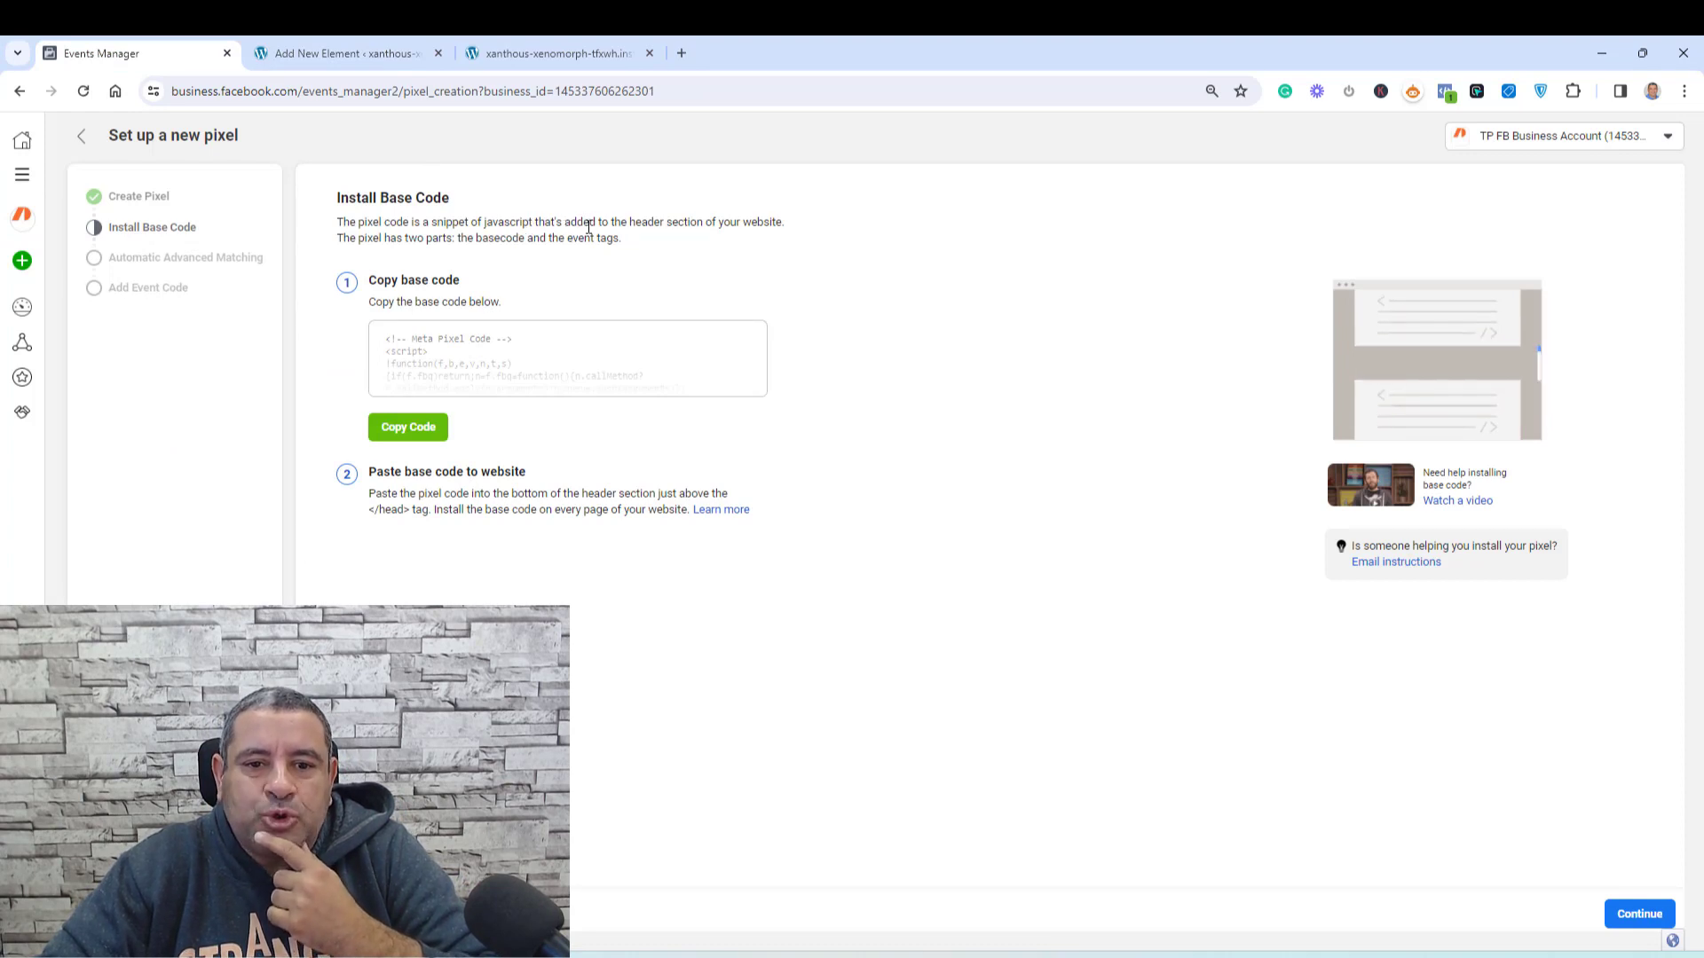
{"action": "left_click_drag", "start_coordinate": [564, 222], "coordinate": [650, 227]}
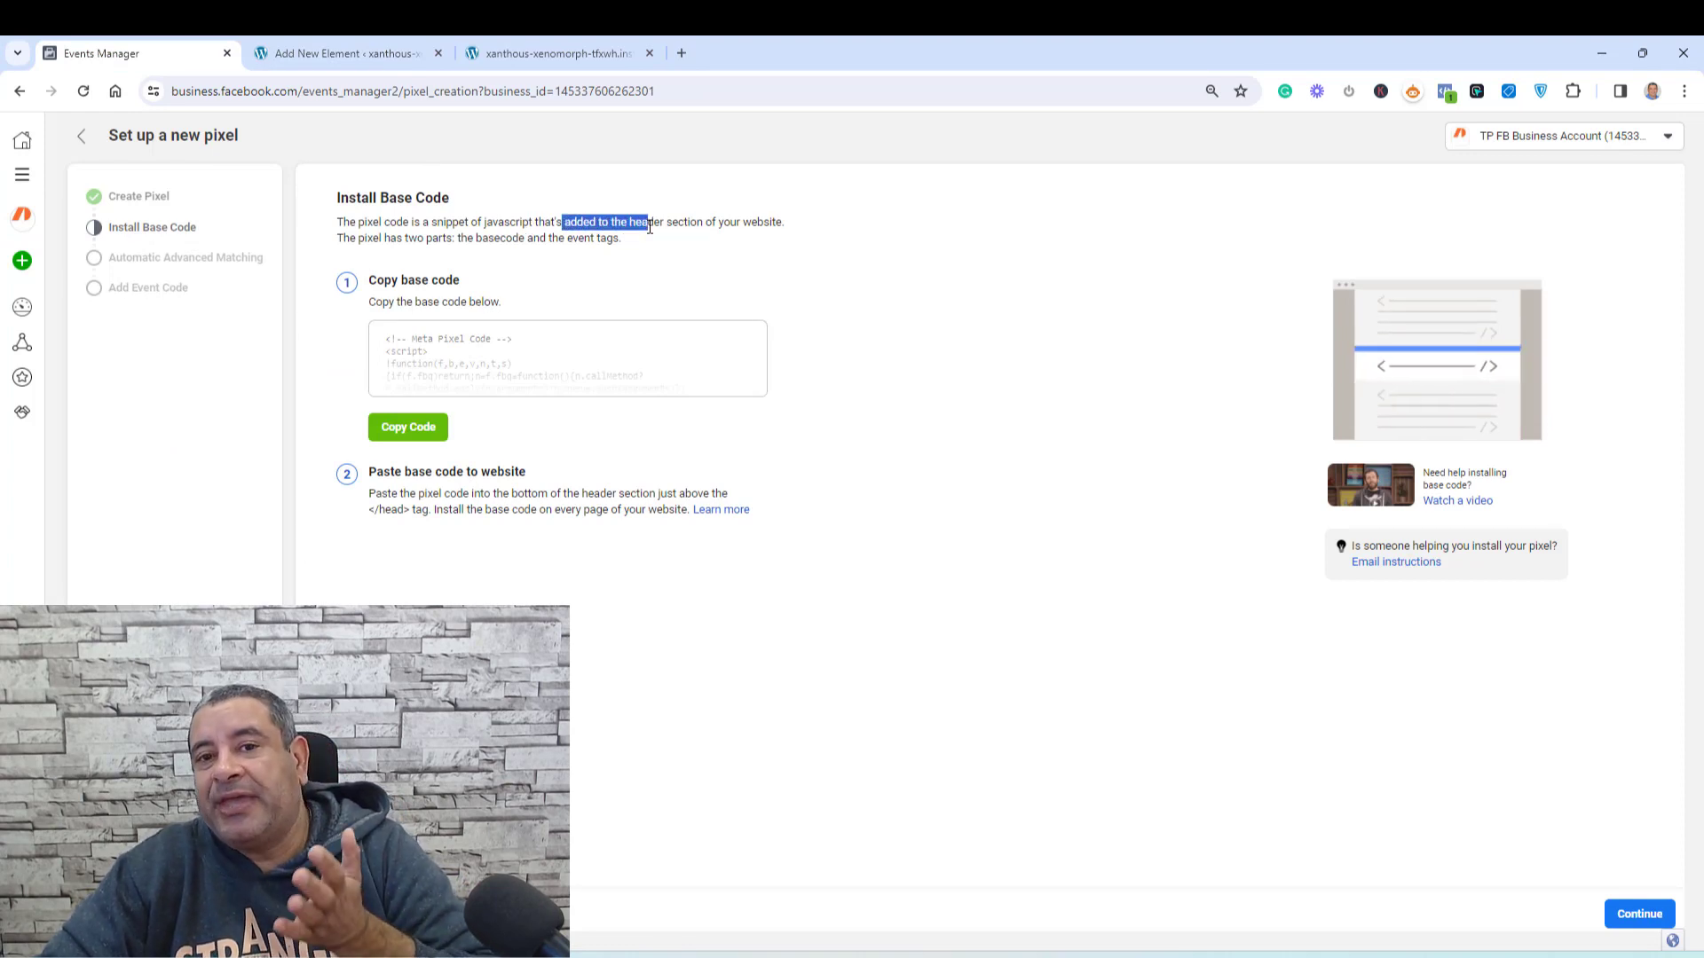
{"action": "left_click", "coordinate": [375, 53]}
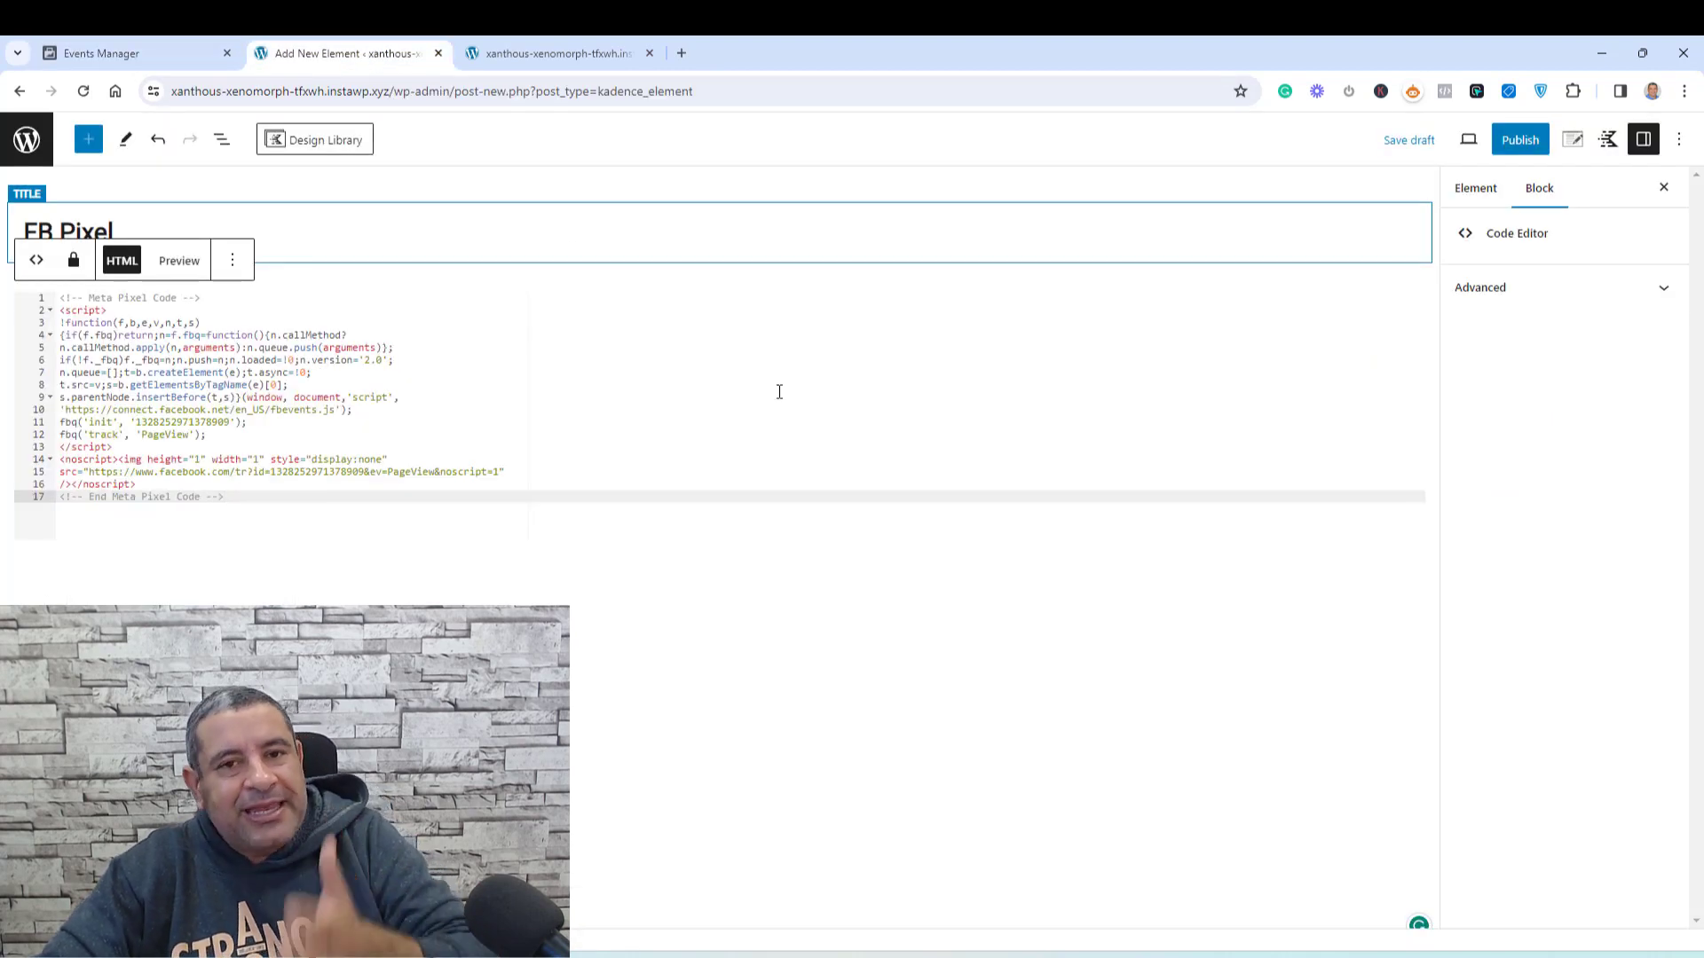
Set the element's placement to Header - Inside <head> tag.
{"action": "left_click", "coordinate": [1571, 142]}
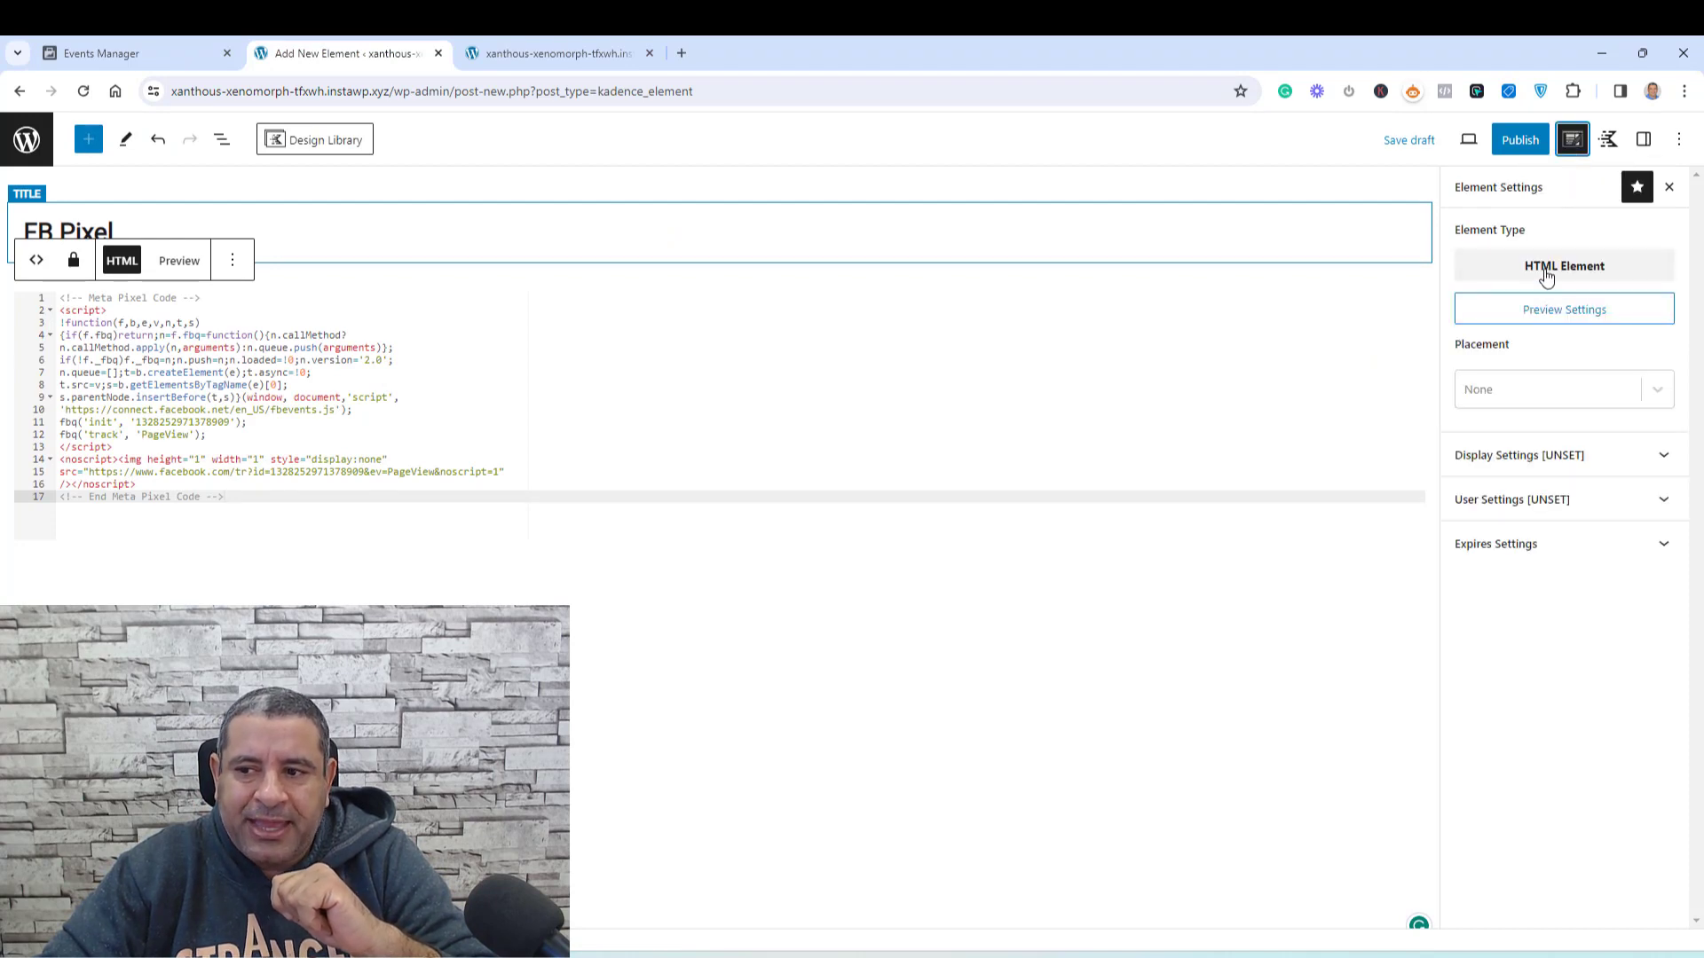
{"action": "left_click", "coordinate": [1657, 392]}
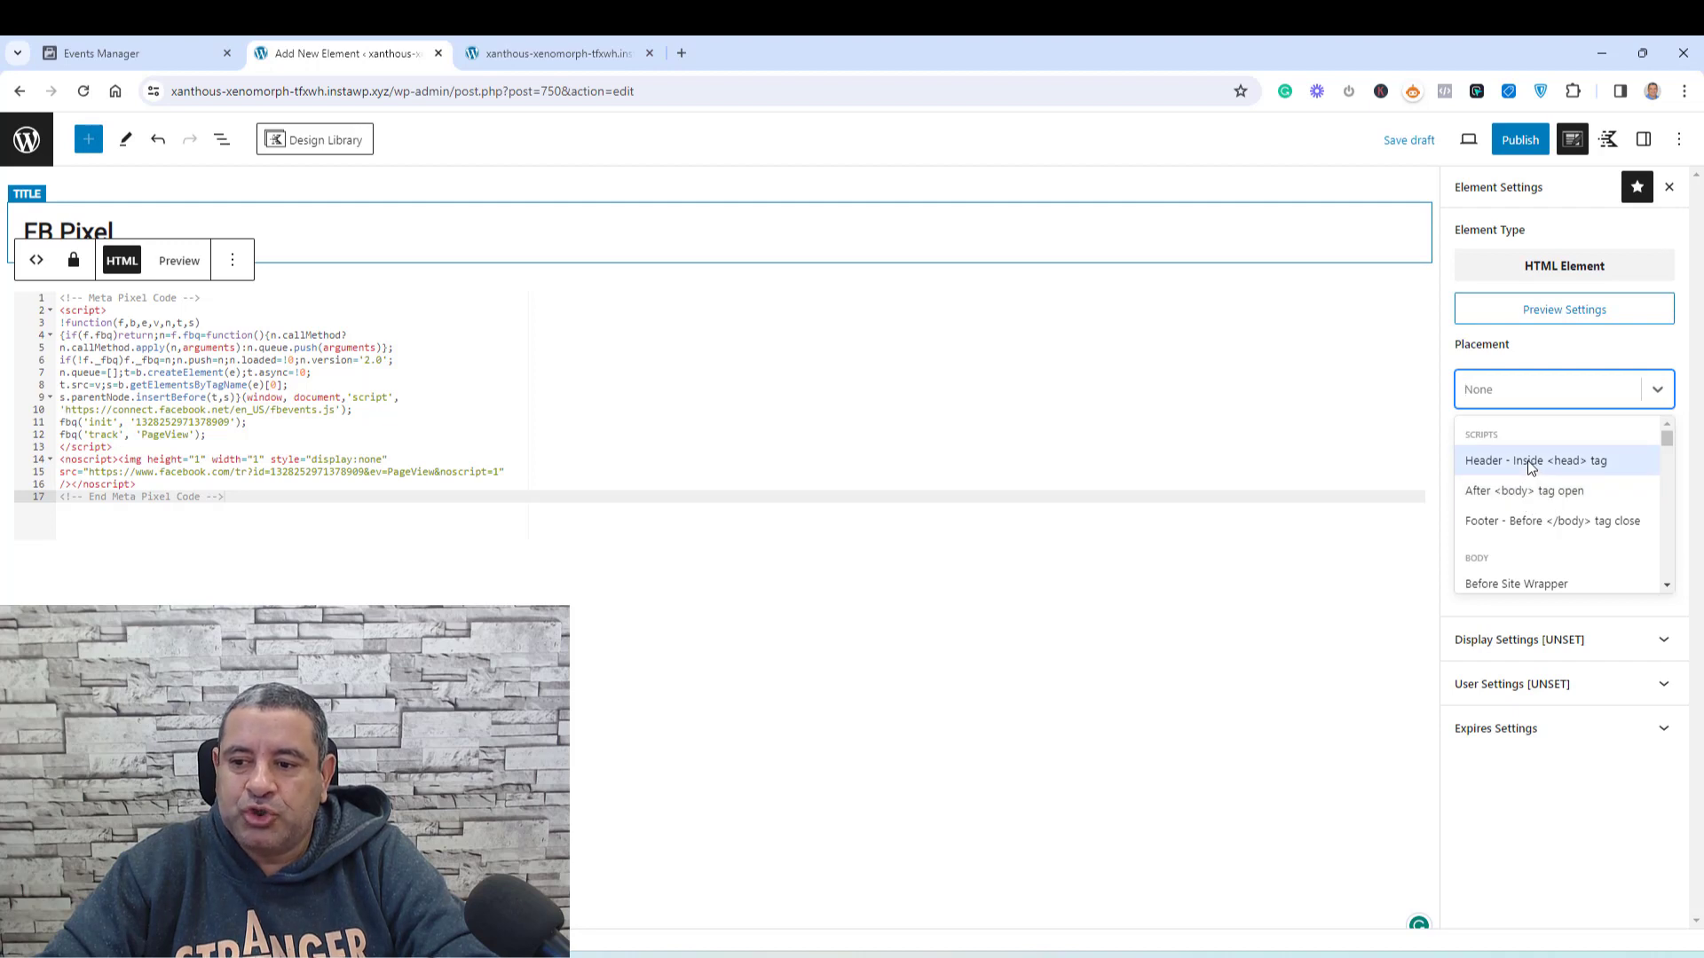
{"action": "left_click", "coordinate": [1528, 460]}
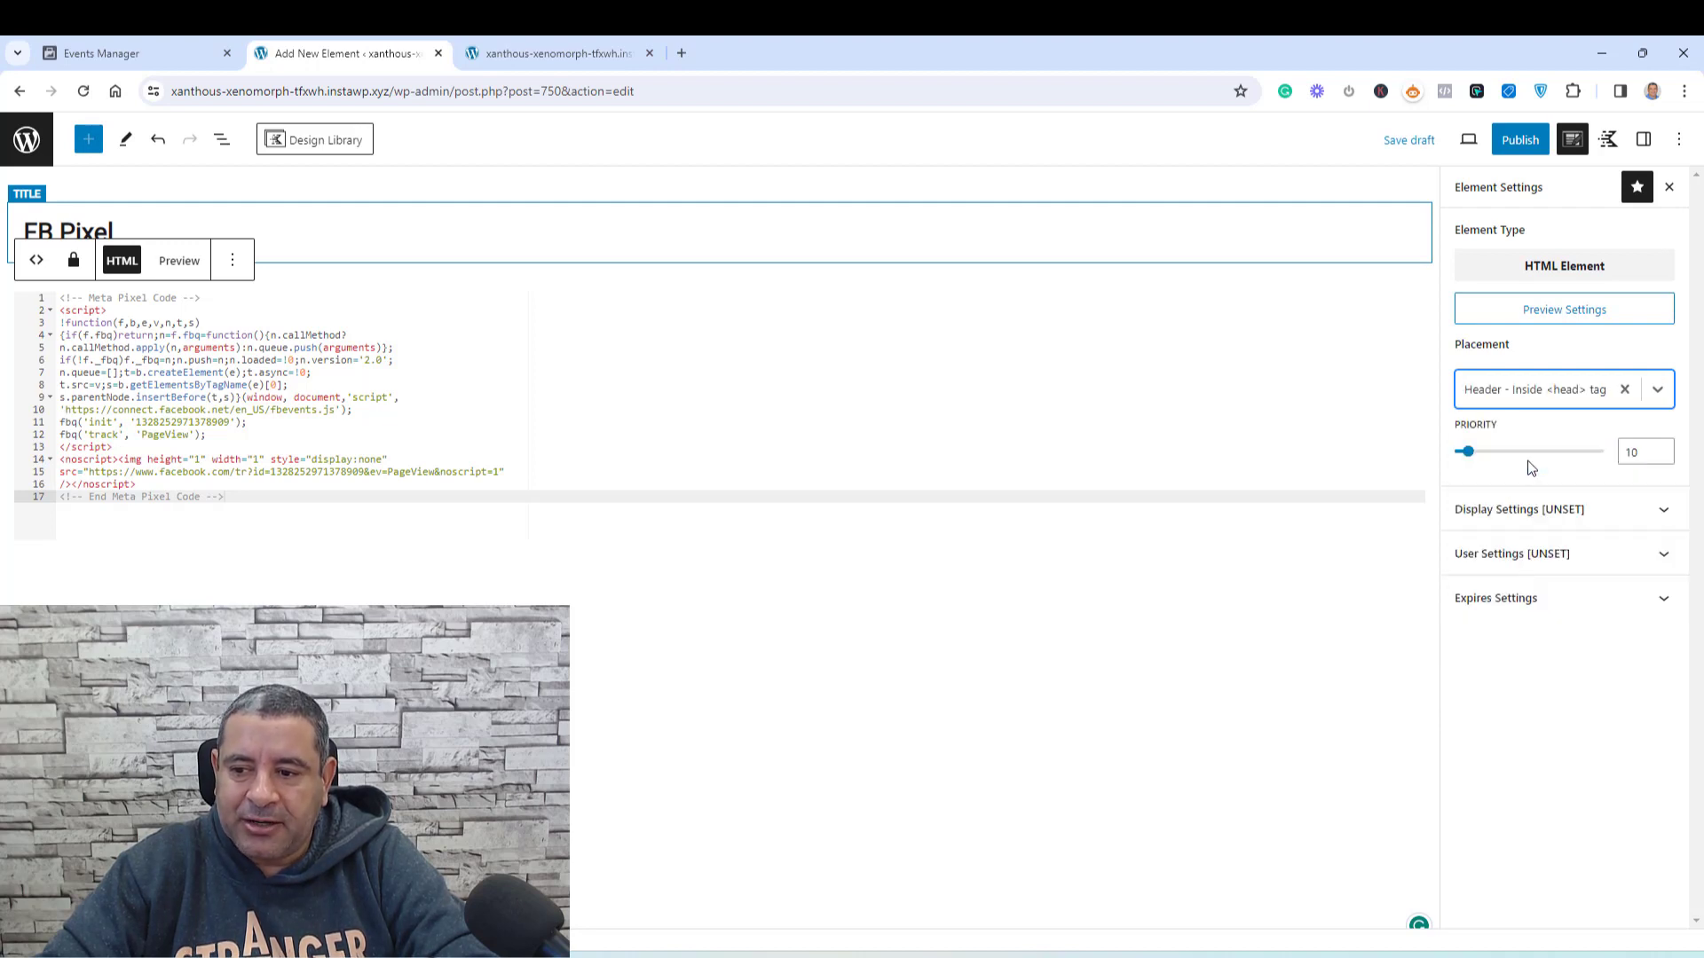
Set the display option Show On to Entire Site.
{"action": "left_click", "coordinate": [1664, 517]}
{"action": "left_click", "coordinate": [1659, 599]}
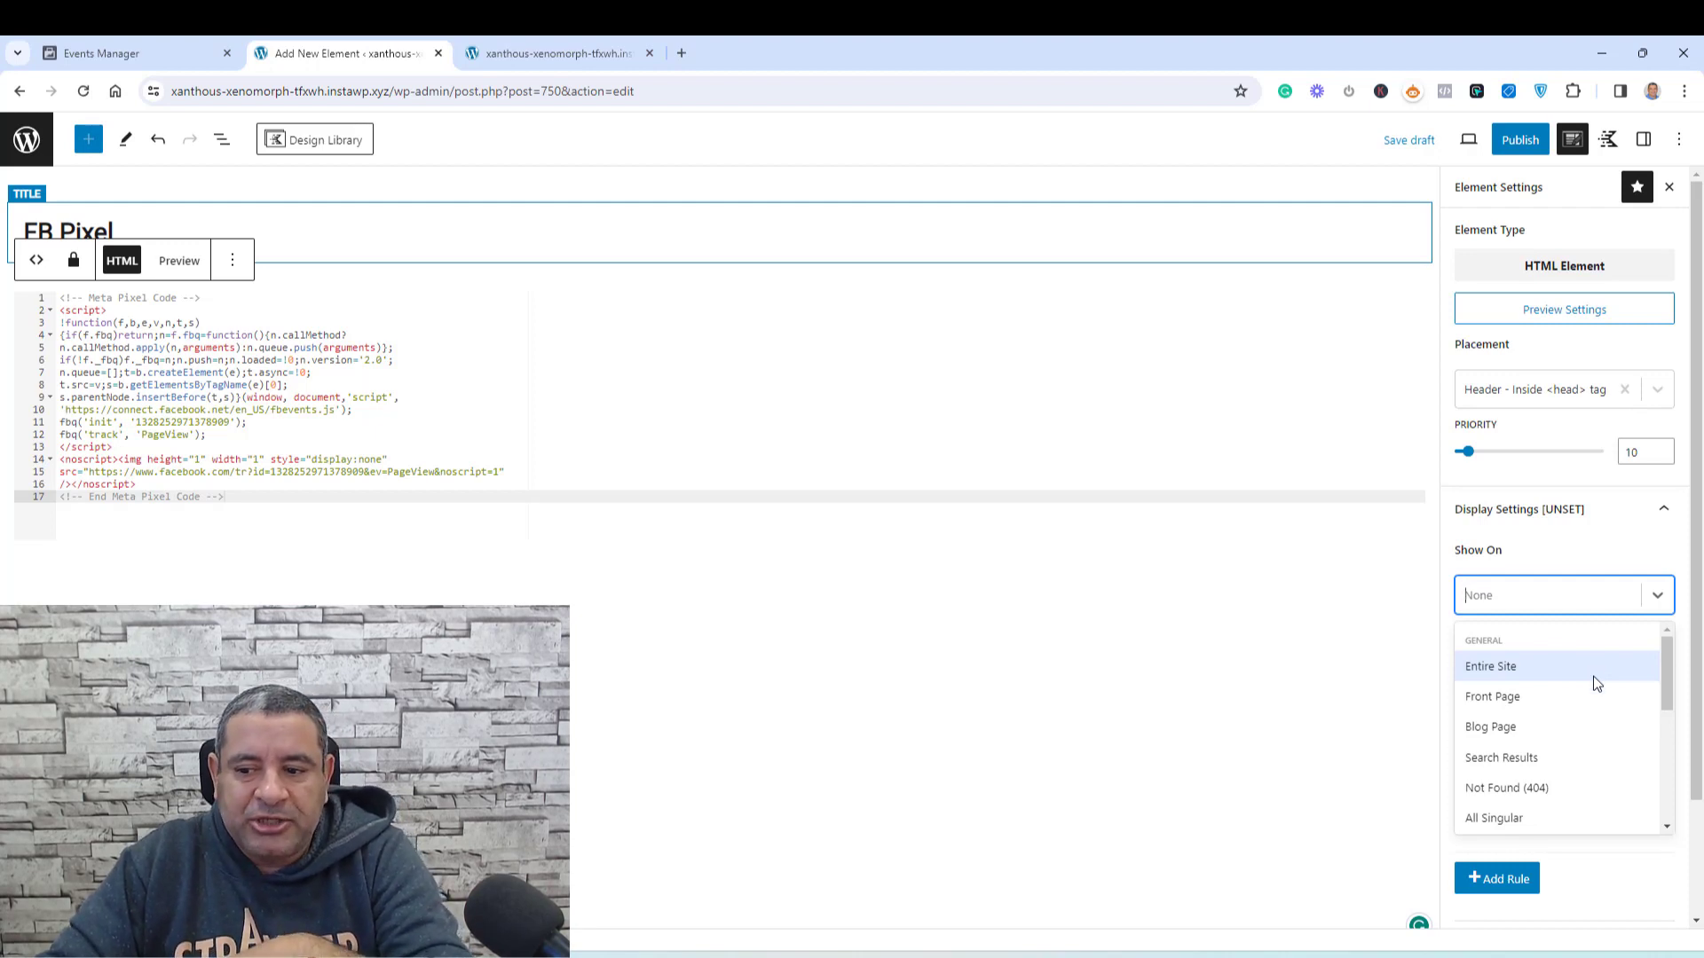
{"action": "scroll", "coordinate": [1593, 676], "scroll_direction": "down", "scroll_amount": 4}
{"action": "scroll", "coordinate": [1595, 684], "scroll_direction": "up", "scroll_amount": 4}
{"action": "scroll", "coordinate": [1594, 684], "scroll_direction": "down", "scroll_amount": 4}
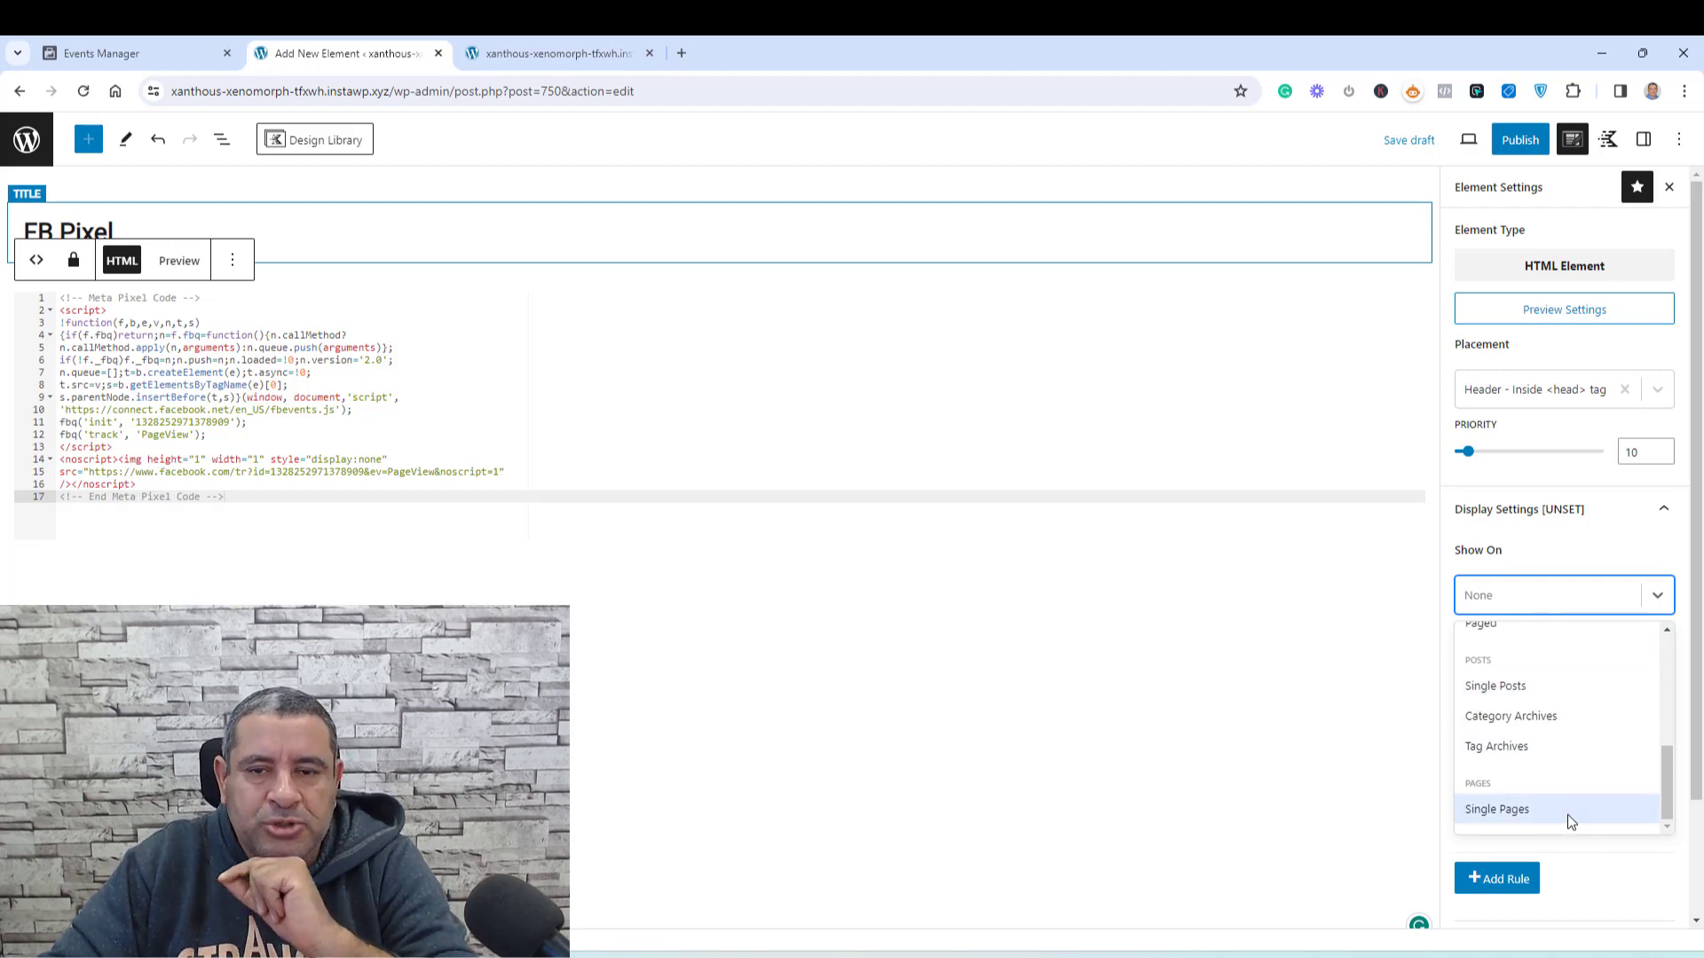
{"action": "scroll", "coordinate": [1567, 815], "scroll_direction": "up", "scroll_amount": 10}
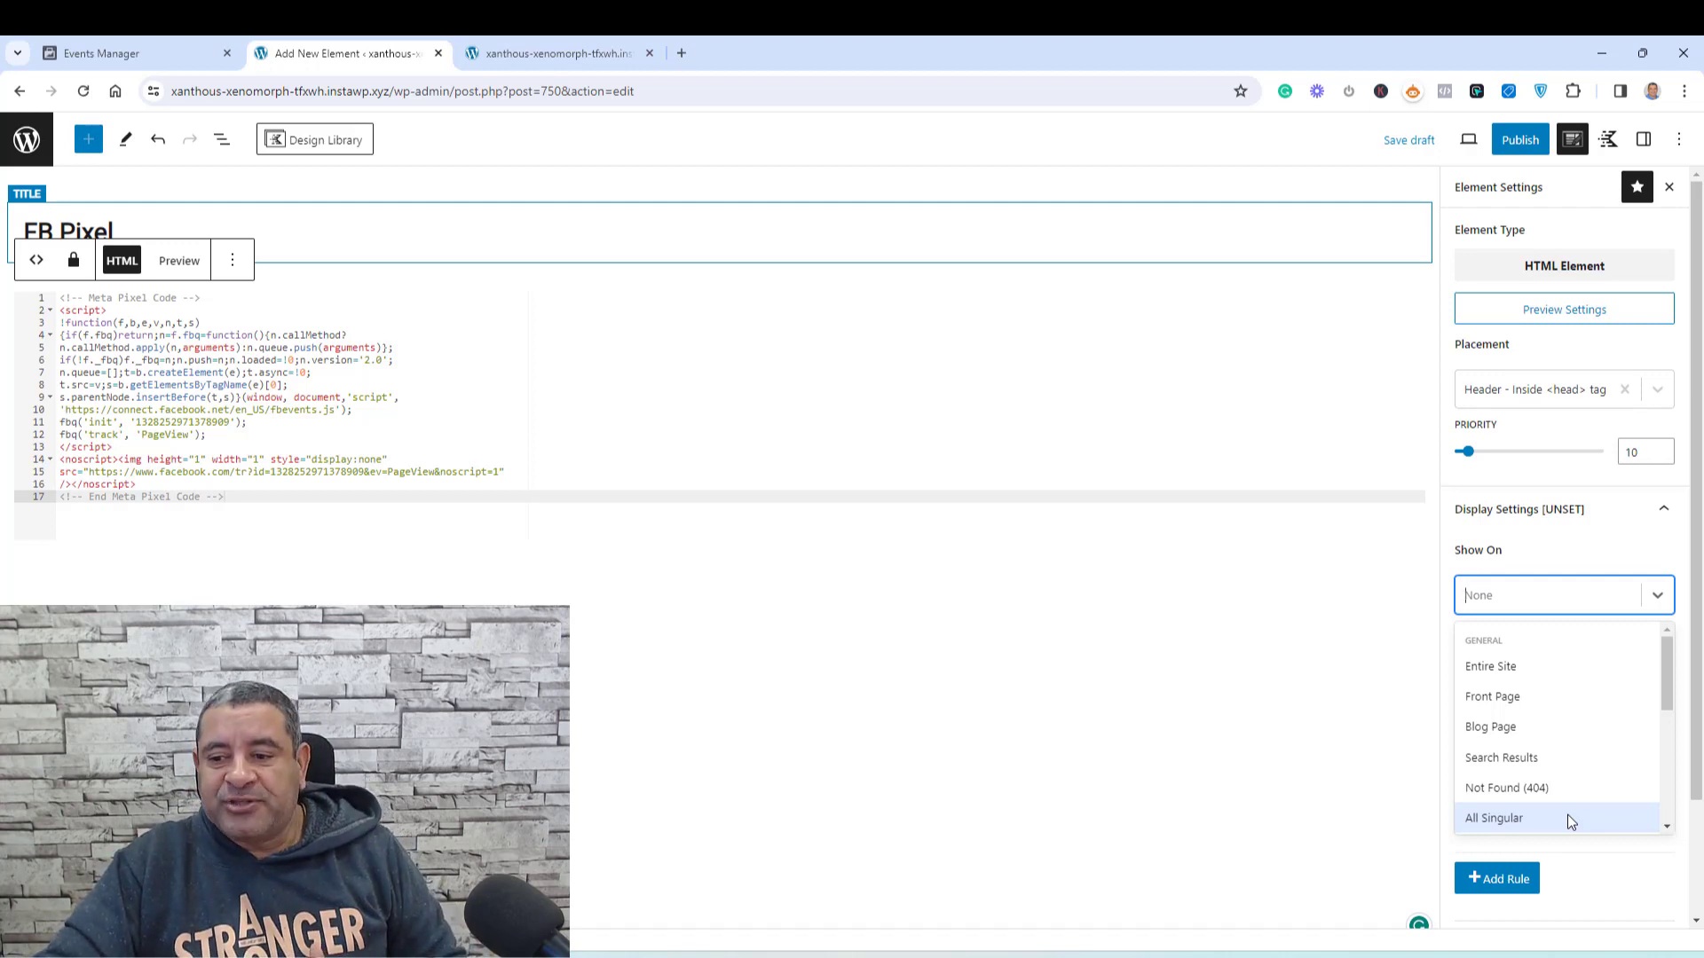
{"action": "left_click", "coordinate": [1530, 674]}
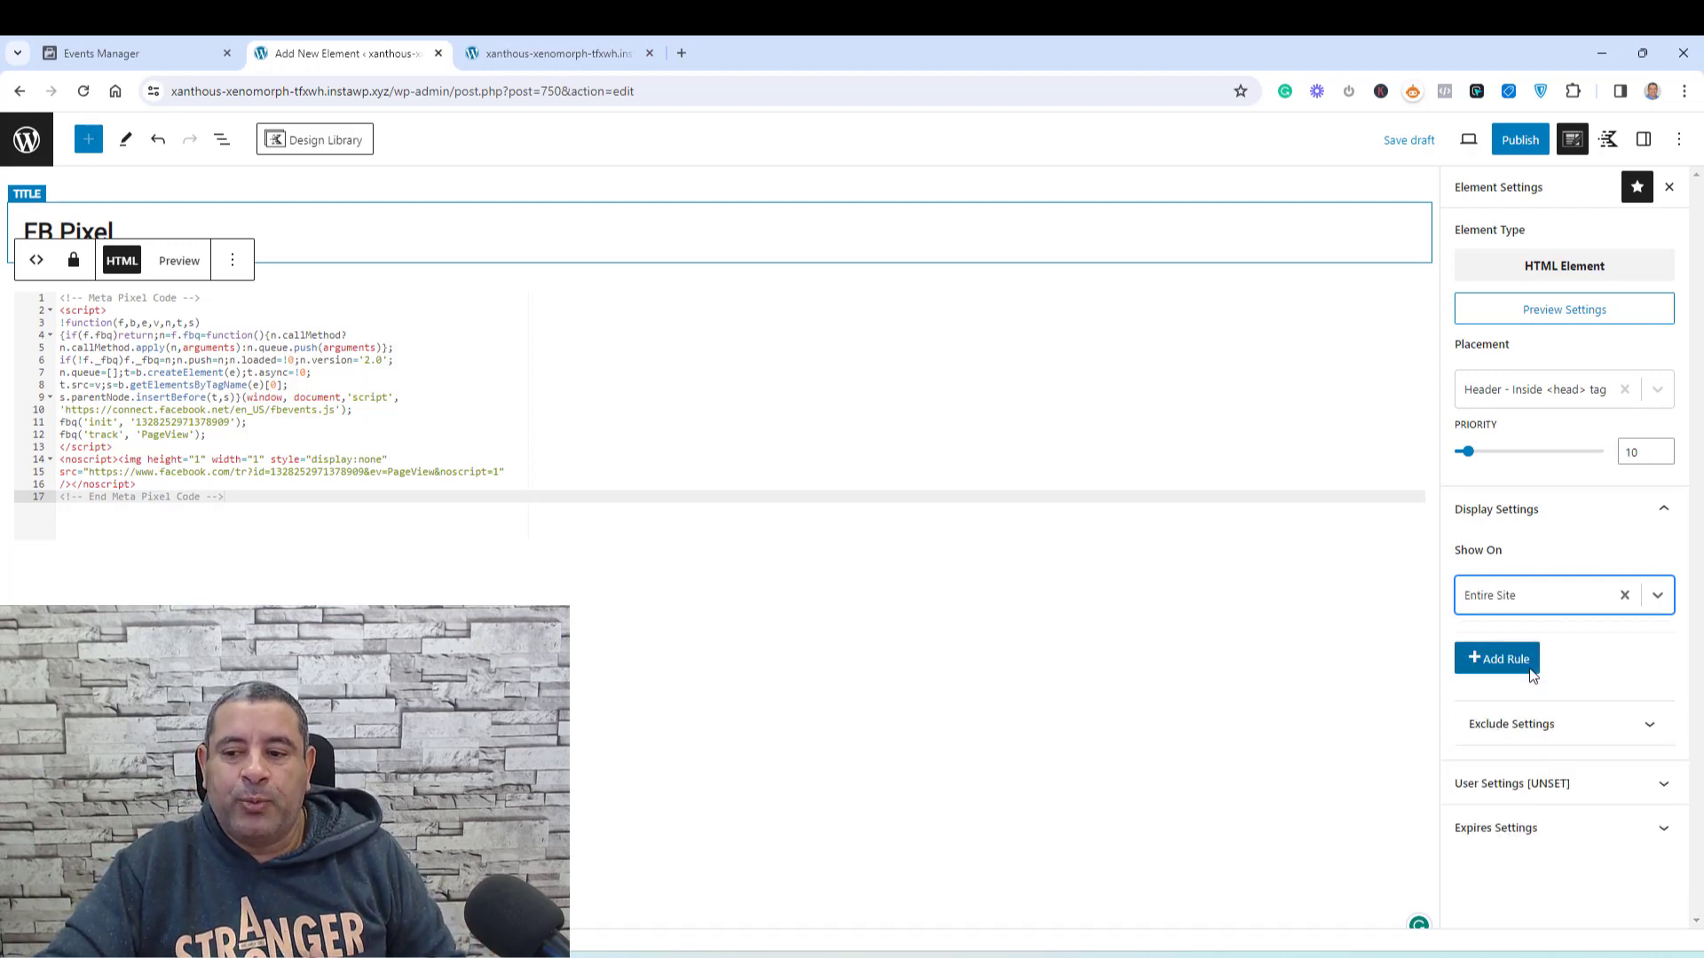
Make the element visible to All Users and publish it.
{"action": "left_click", "coordinate": [1686, 789]}
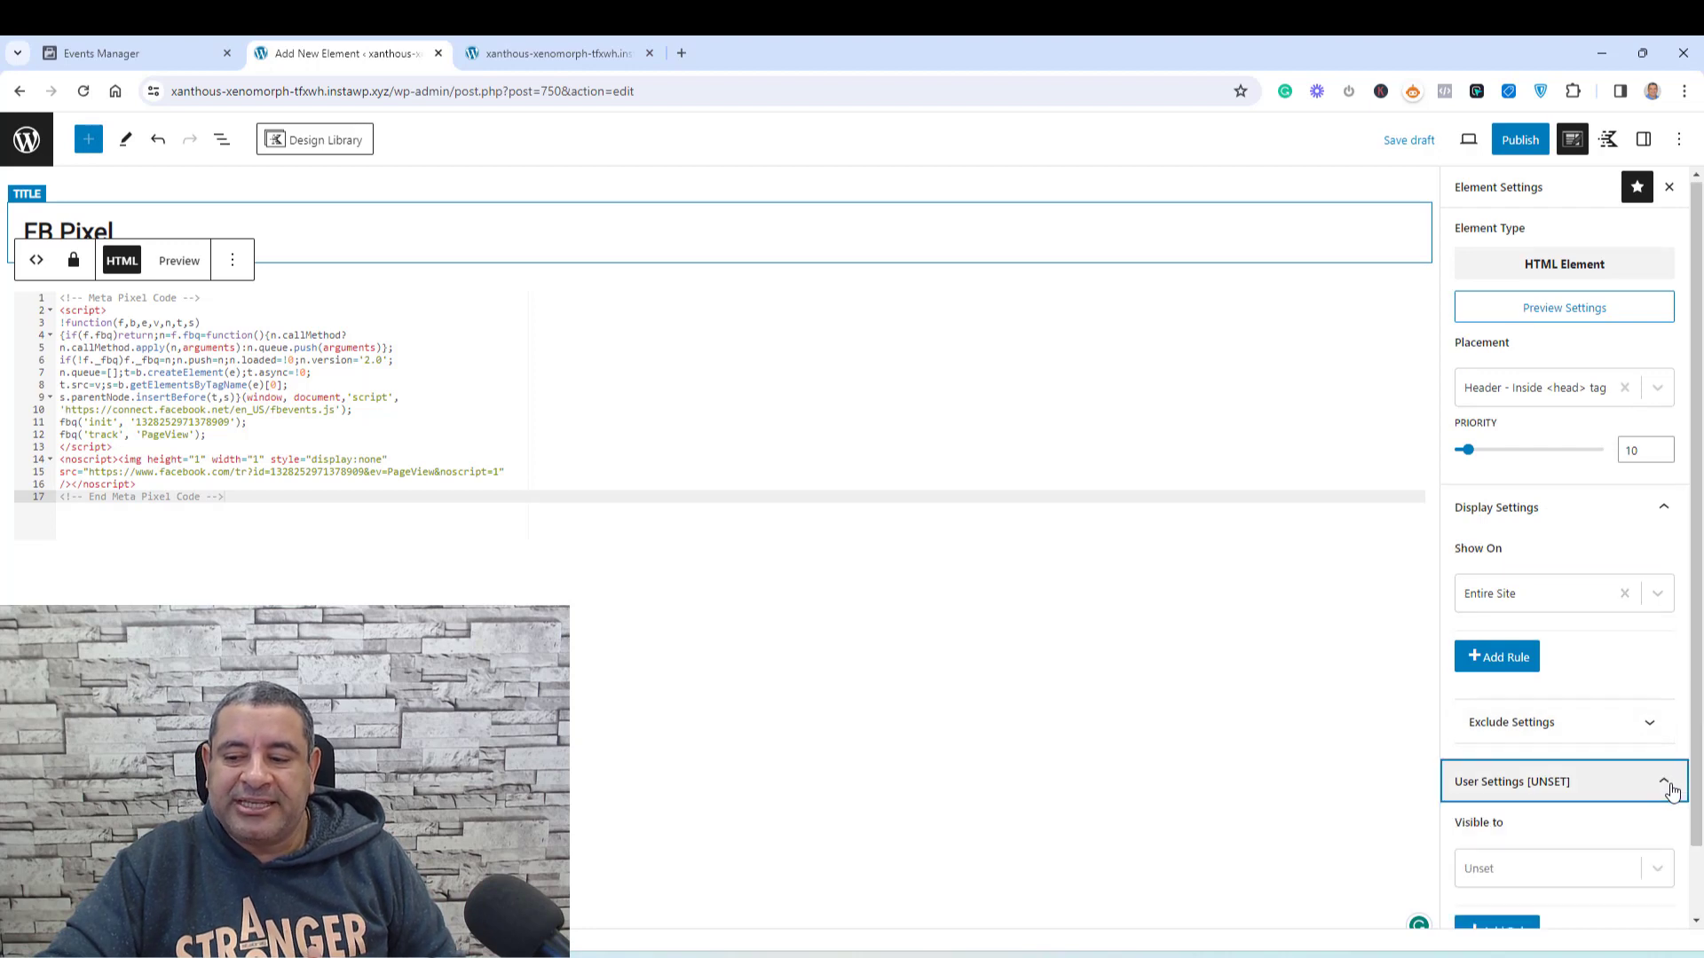
{"action": "scroll", "coordinate": [1662, 788], "scroll_direction": "down", "scroll_amount": 1}
{"action": "left_click", "coordinate": [1621, 792]}
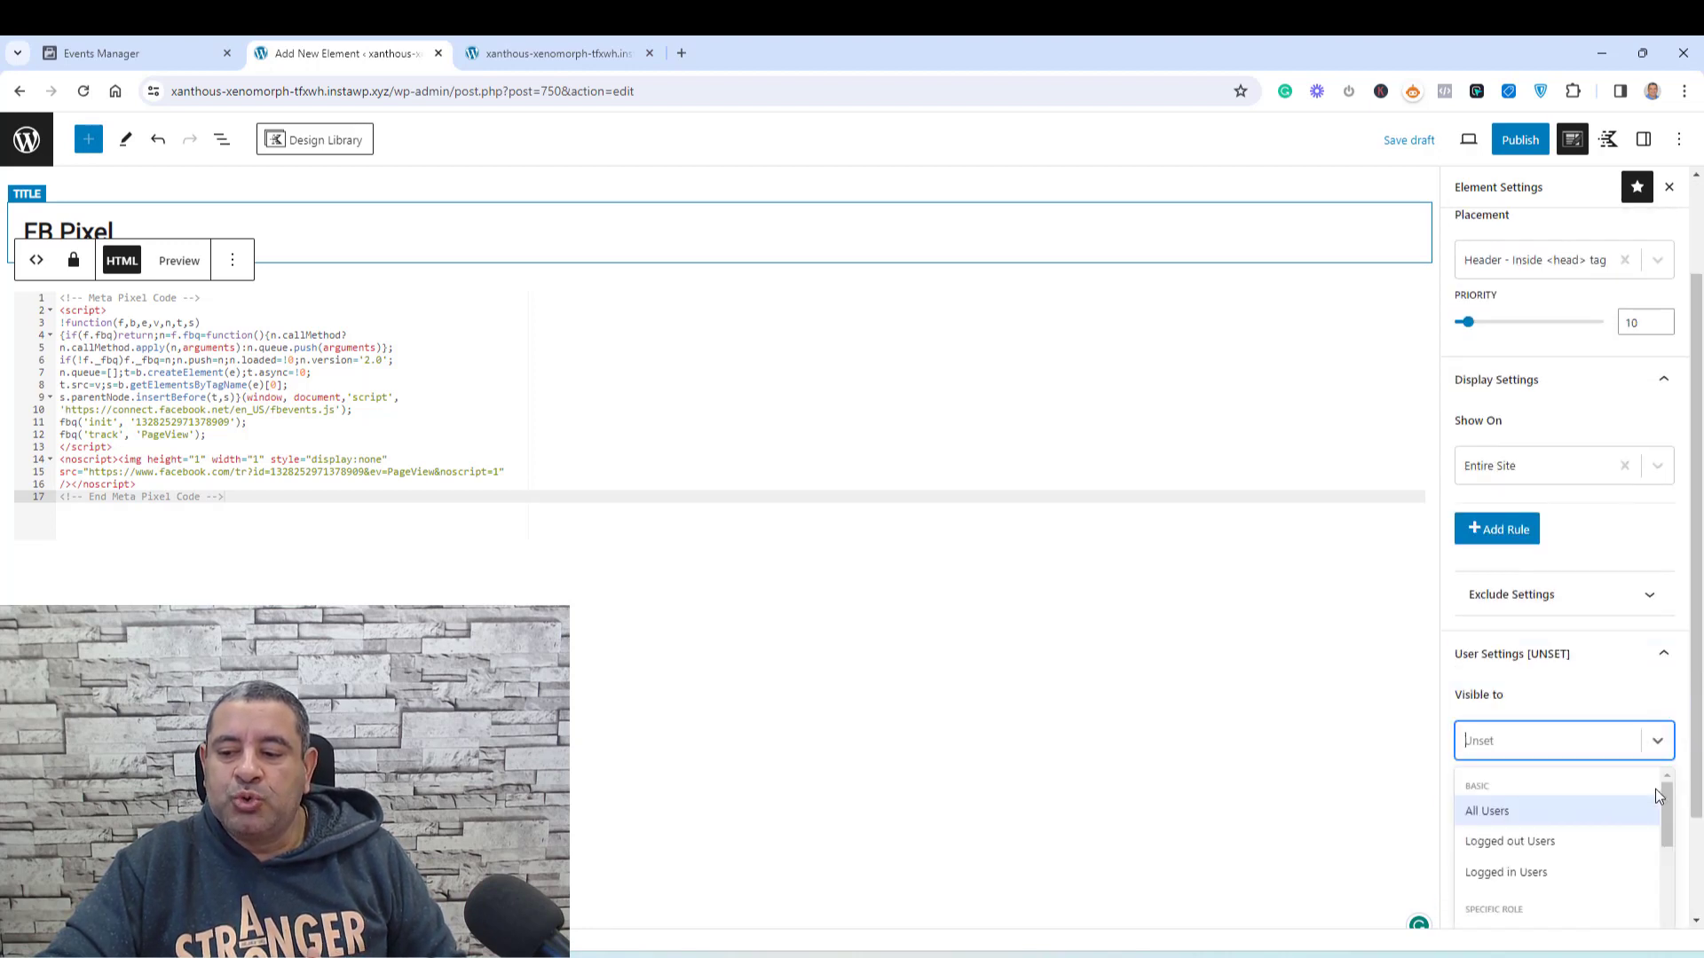
{"action": "left_click", "coordinate": [1559, 821]}
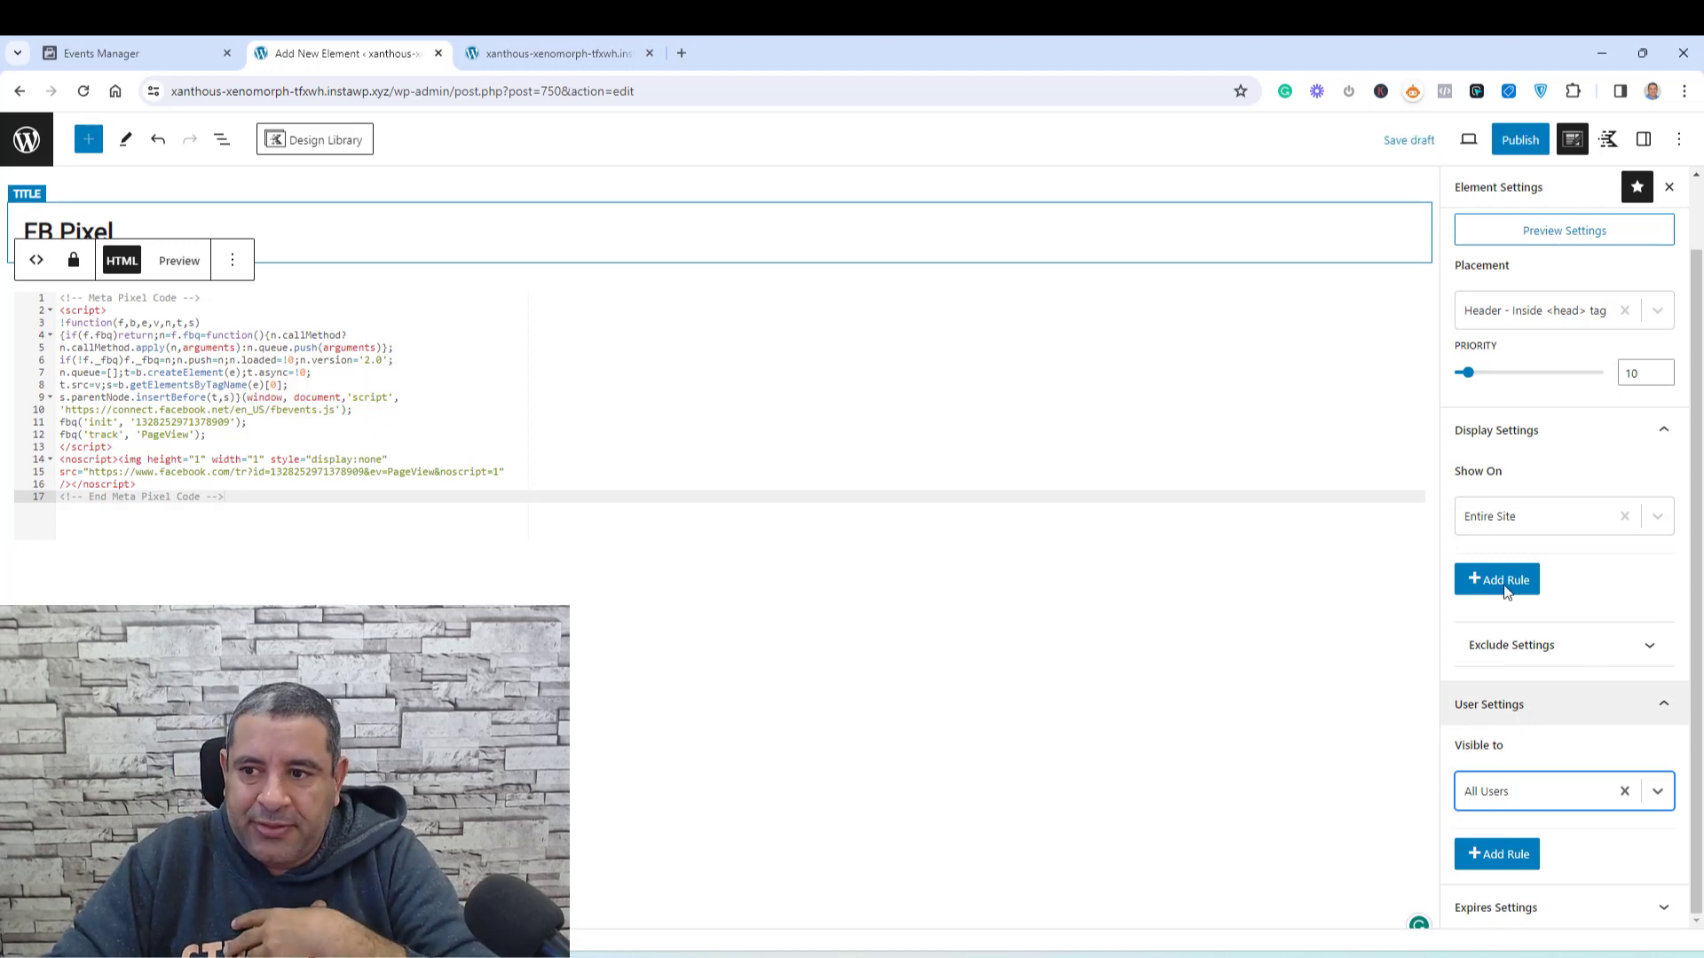
{"action": "left_click", "coordinate": [1519, 139]}
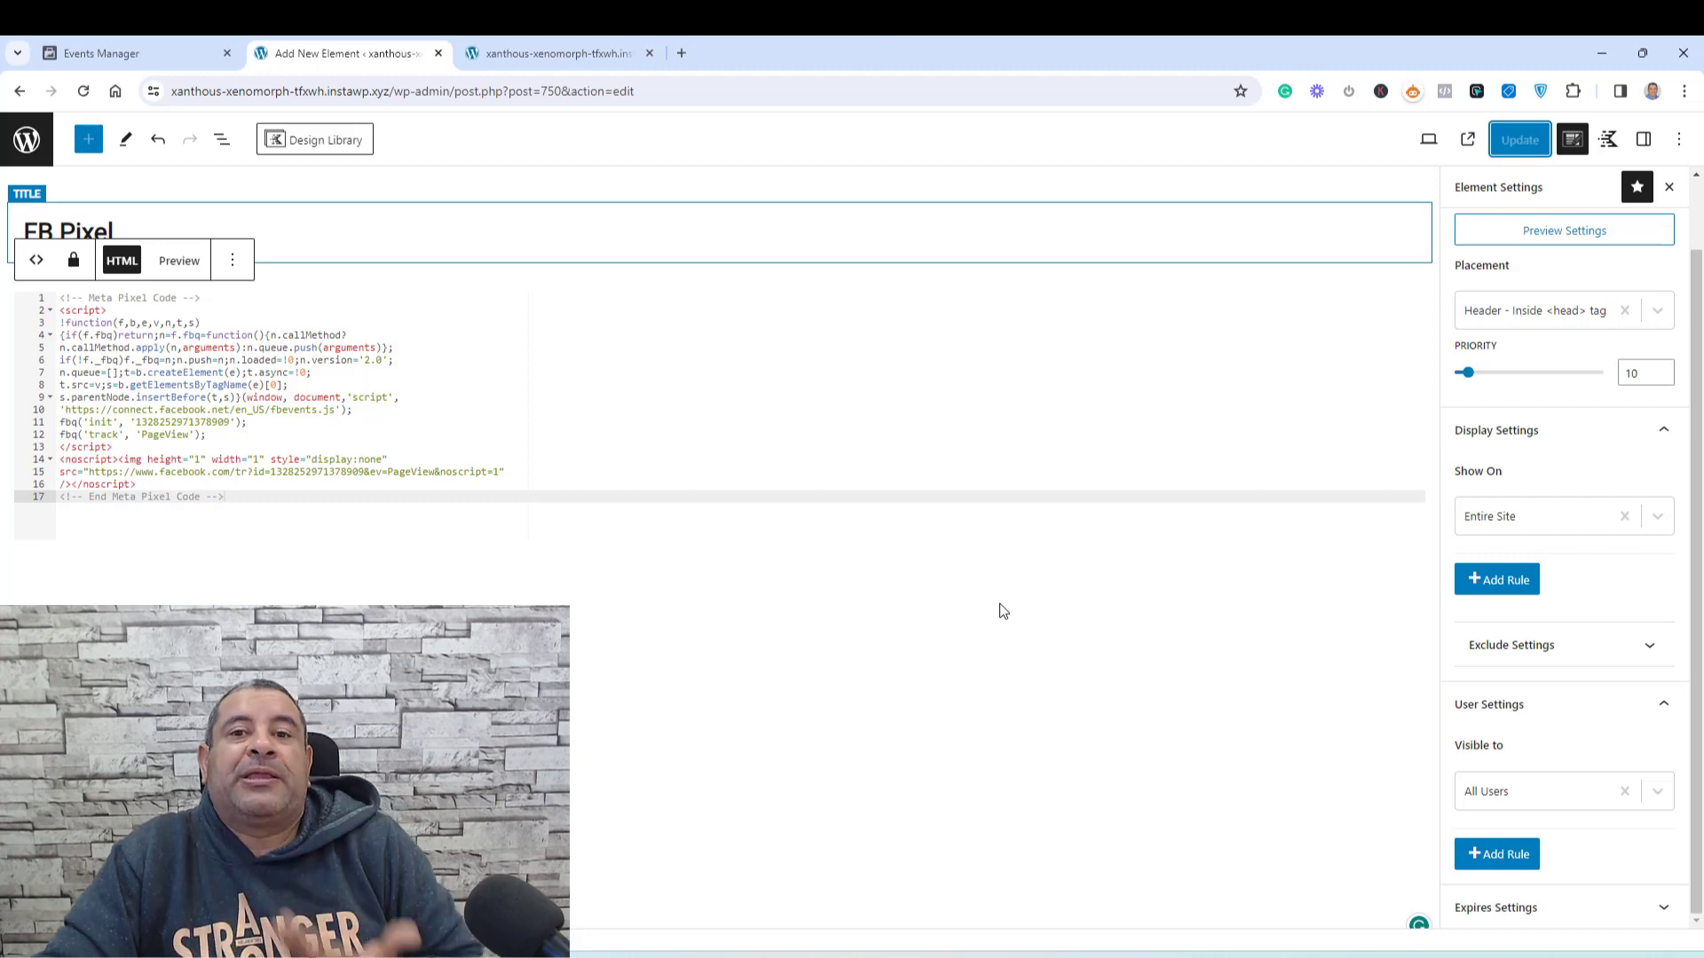
Switch to the tab showing the live Painting site homepage.
{"action": "left_click", "coordinate": [547, 51]}
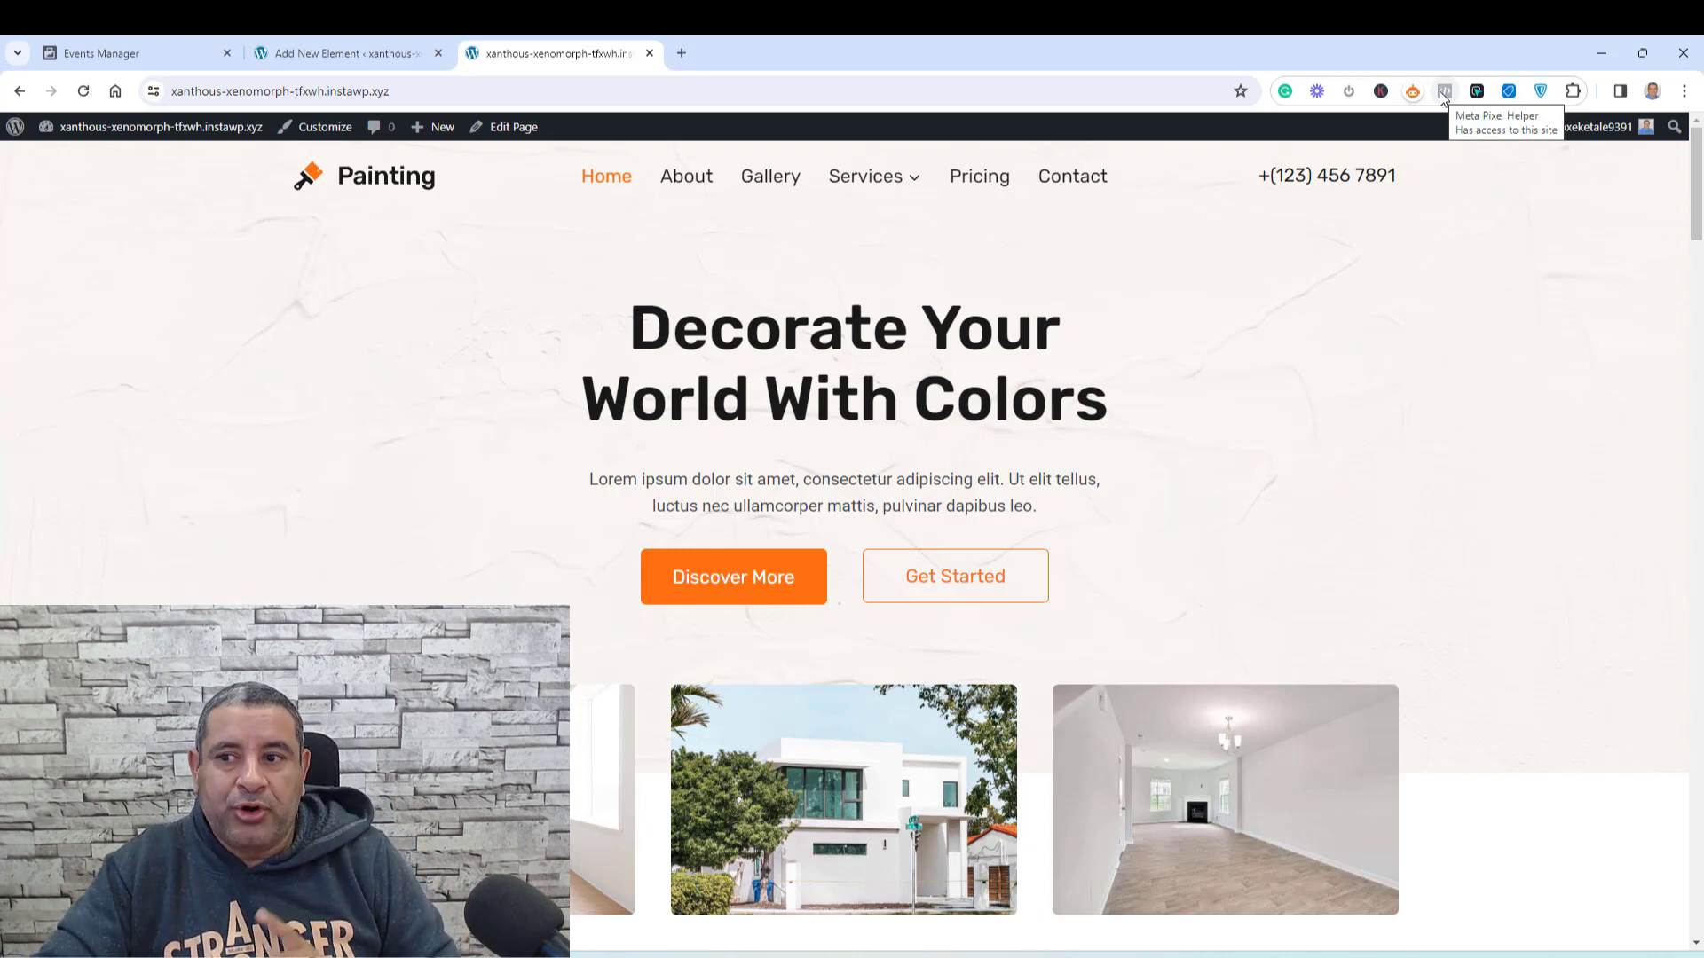
Reload the homepage and confirm Meta Pixel Helper detects one pixel firing PageView.
{"action": "left_click", "coordinate": [82, 91]}
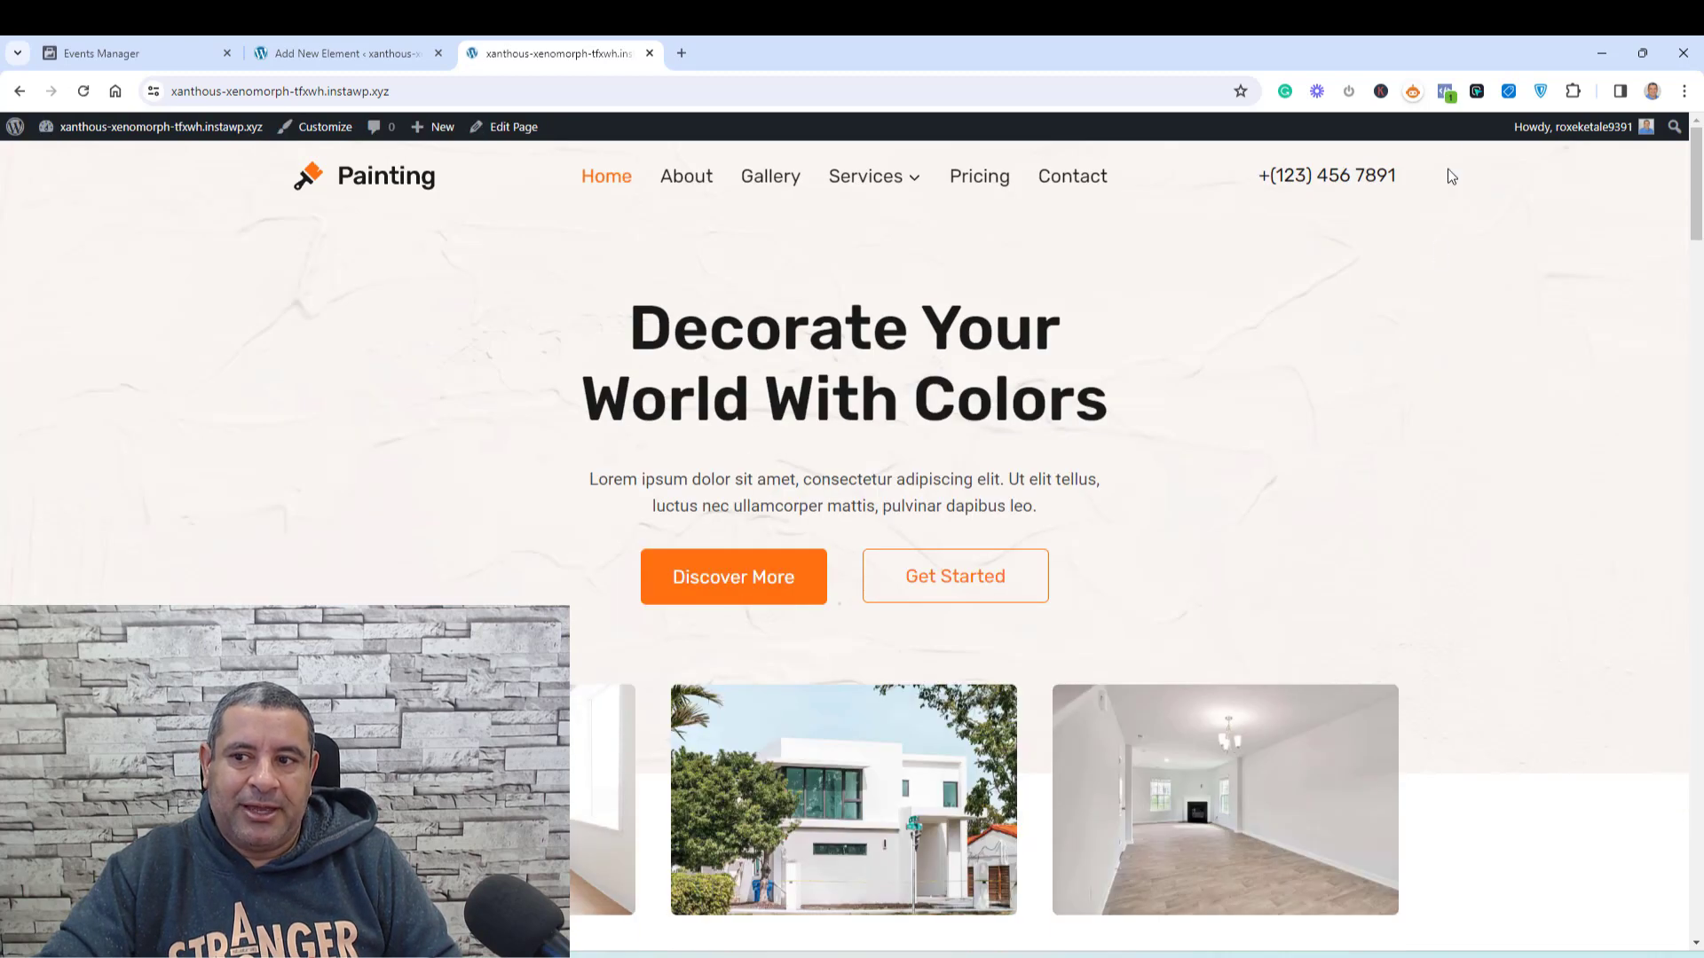
{"action": "left_click", "coordinate": [1447, 98]}
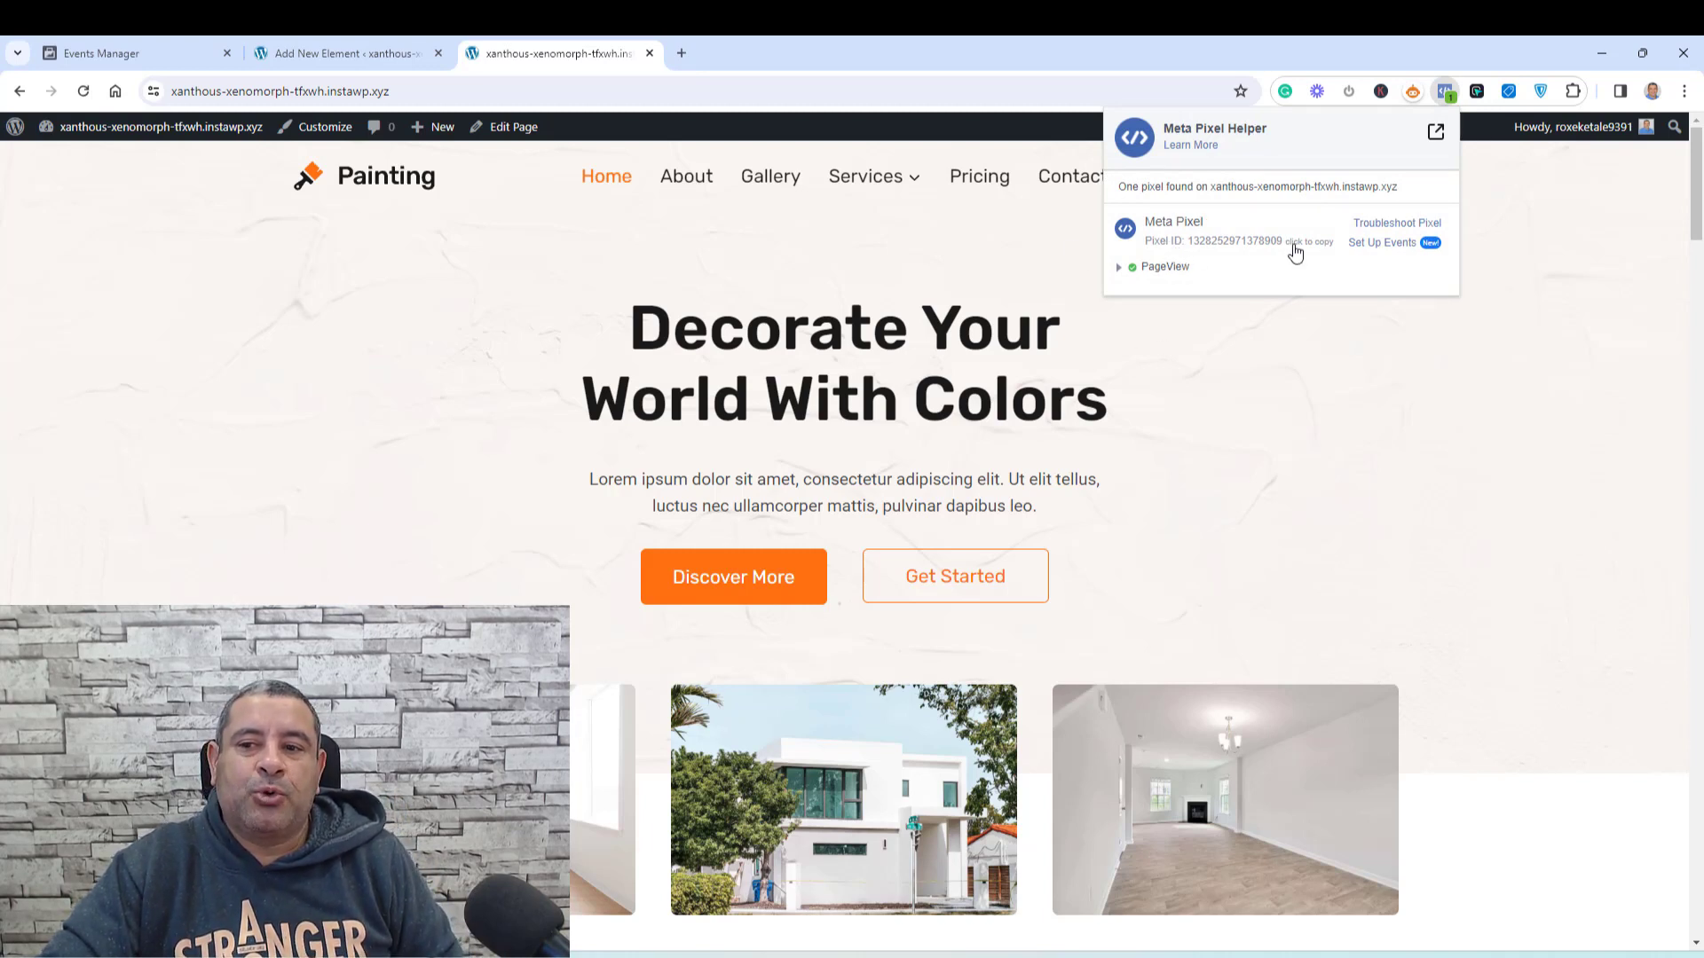
{"action": "left_click", "coordinate": [1464, 406]}
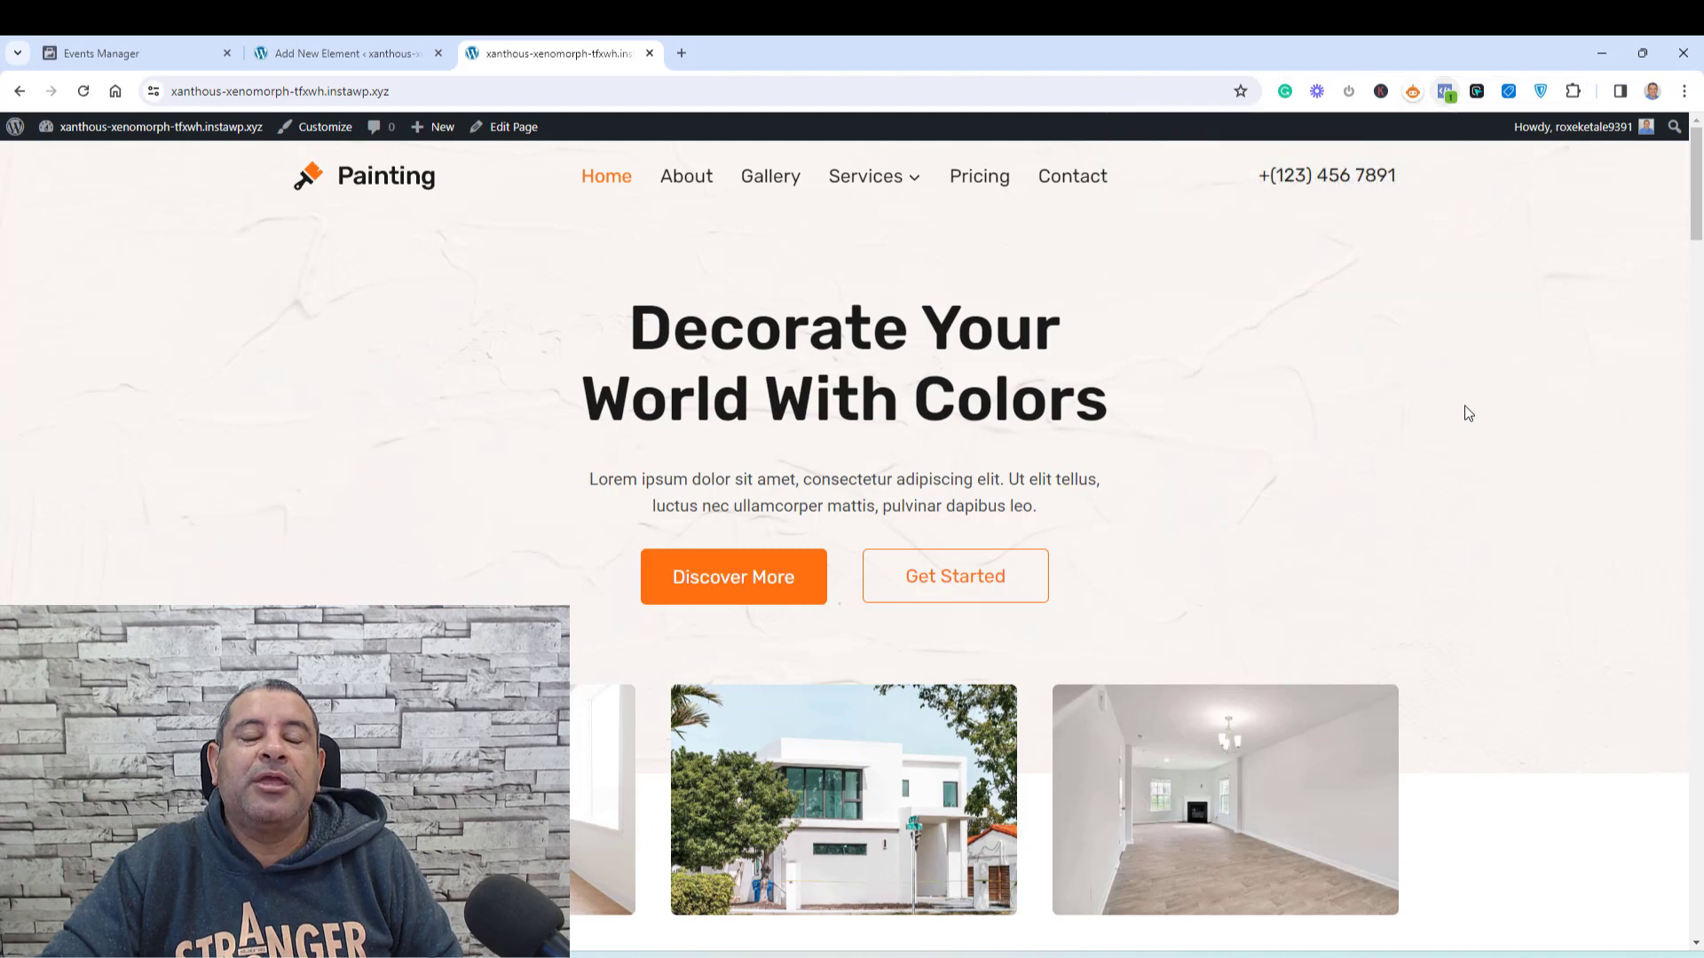